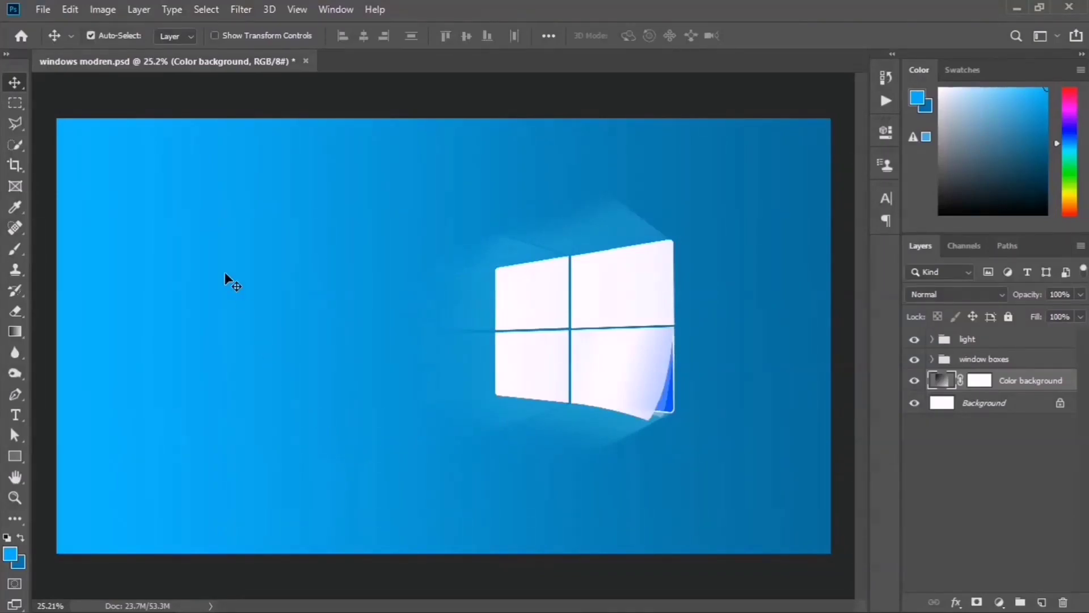
# Create a blank white 1920×1080 px document at 72 ppi
pyautogui.click(44, 9)
pyautogui.click(53, 27)
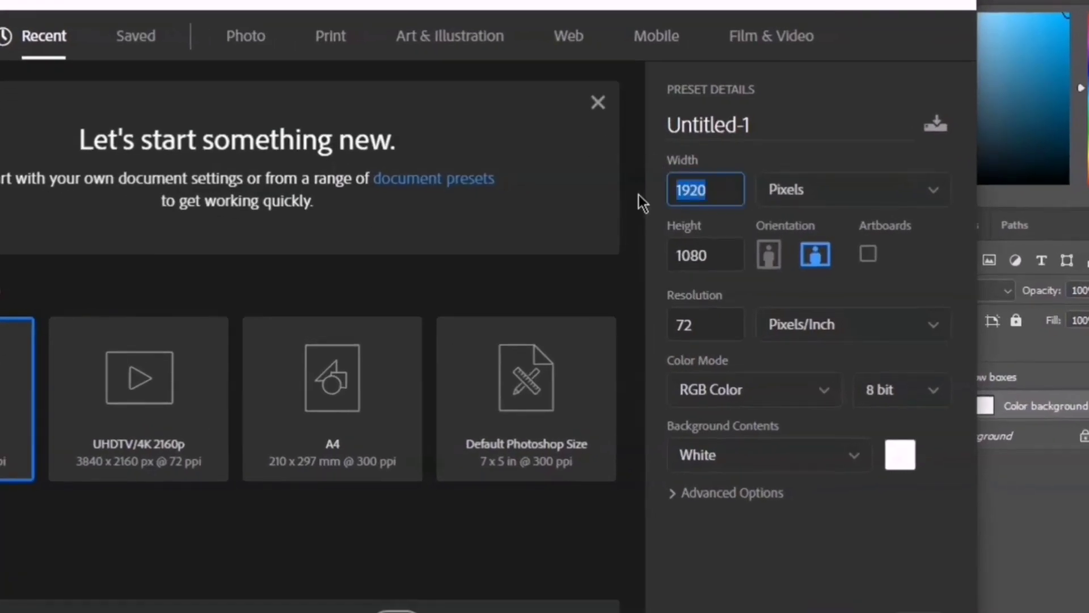
pyautogui.click(731, 251)
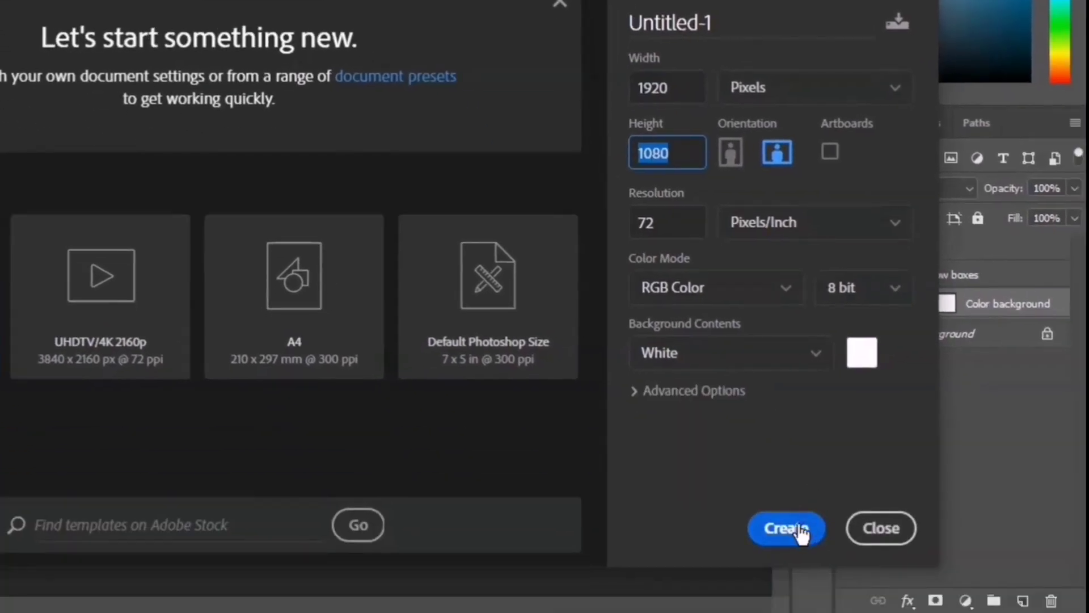
pyautogui.click(786, 528)
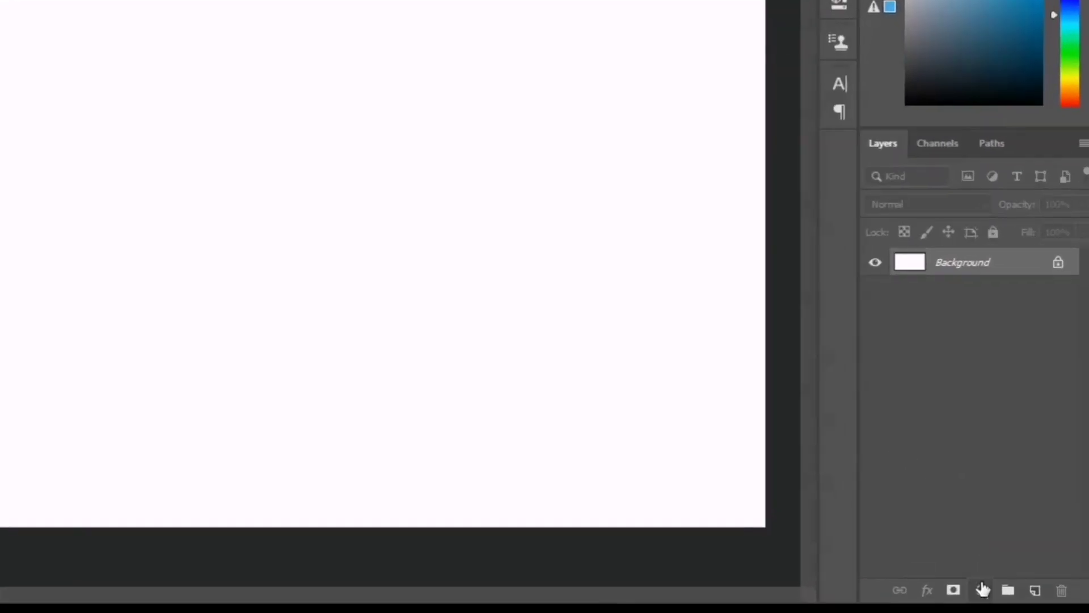
# Add a Gradient Fill layer using the Foreground to Background preset
pyautogui.click(982, 590)
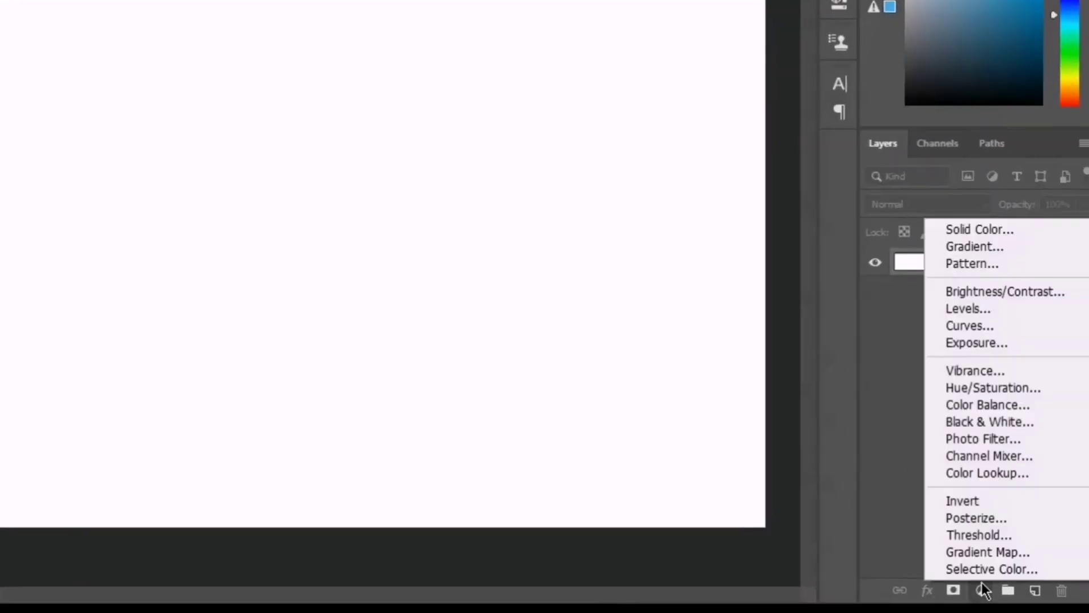
pyautogui.click(964, 246)
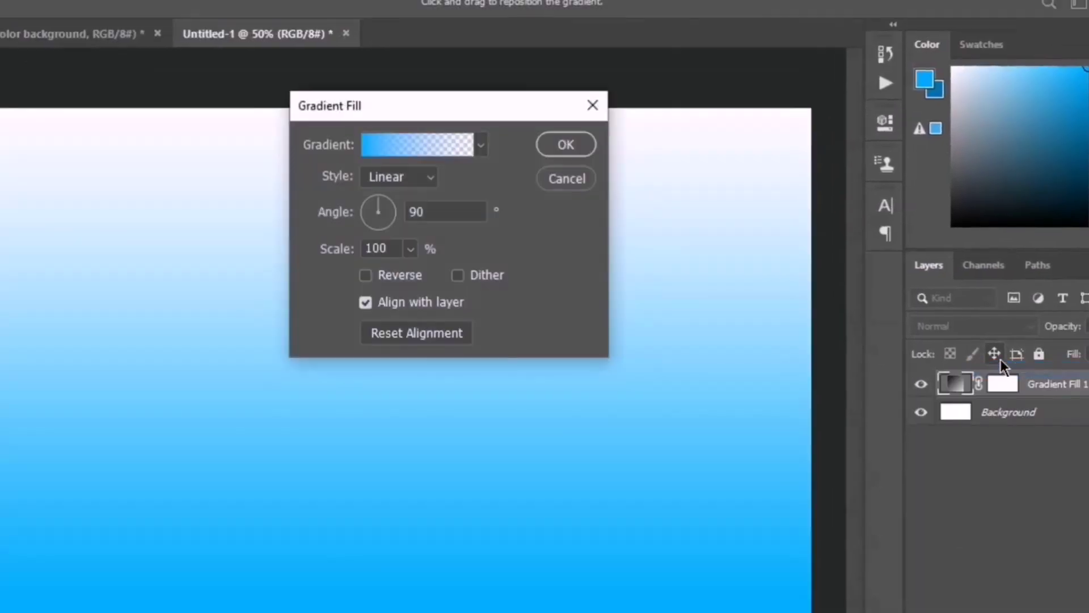
pyautogui.click(473, 145)
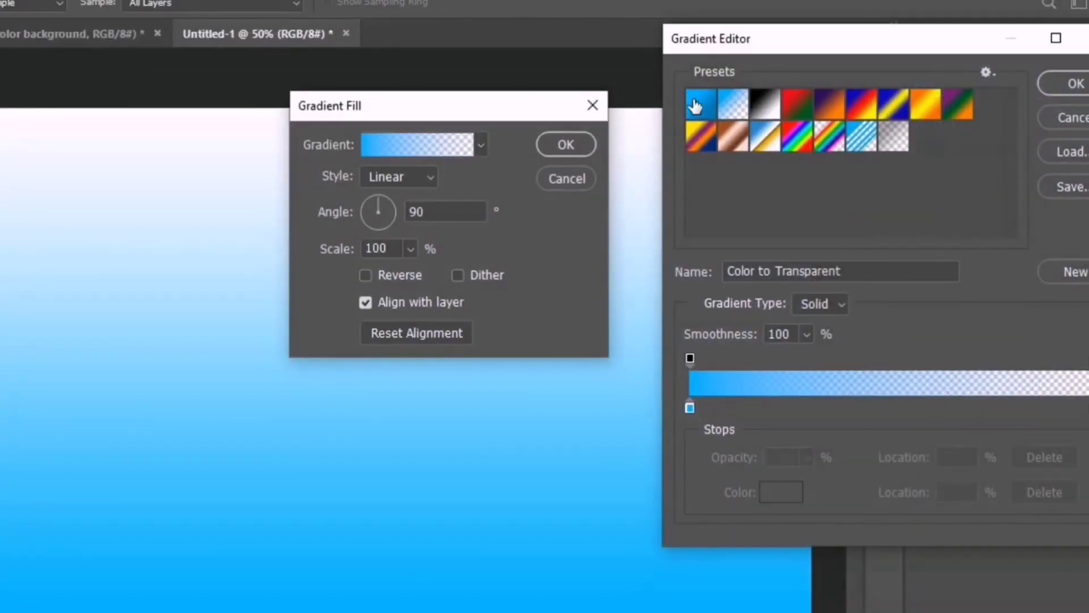
pyautogui.click(695, 106)
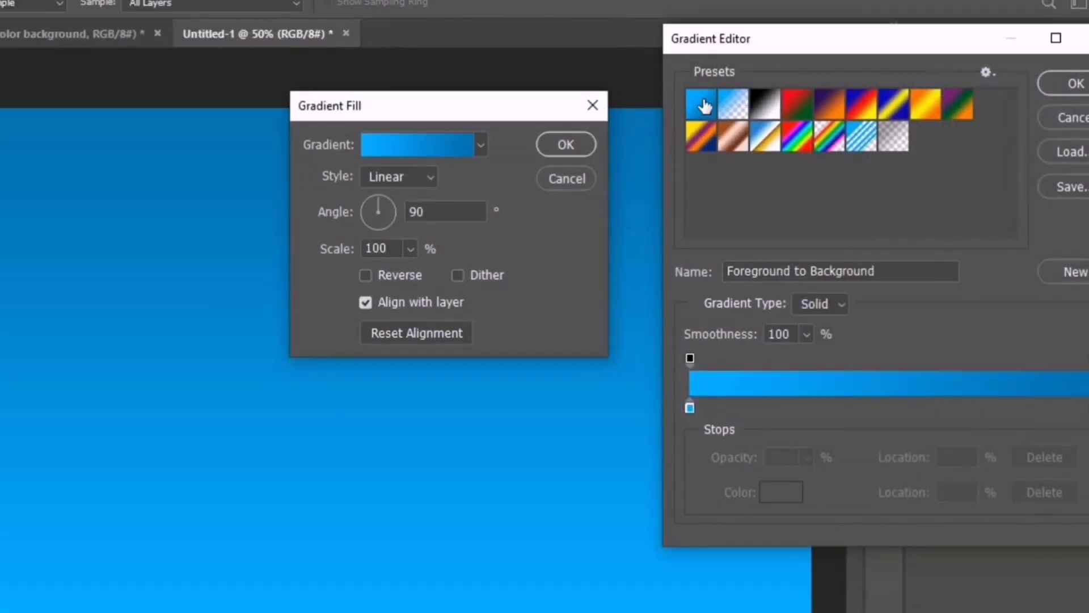
# Set the gradient's stop colours to blues, ending in deeper blue #0075b1
pyautogui.doubleClick(690, 406)
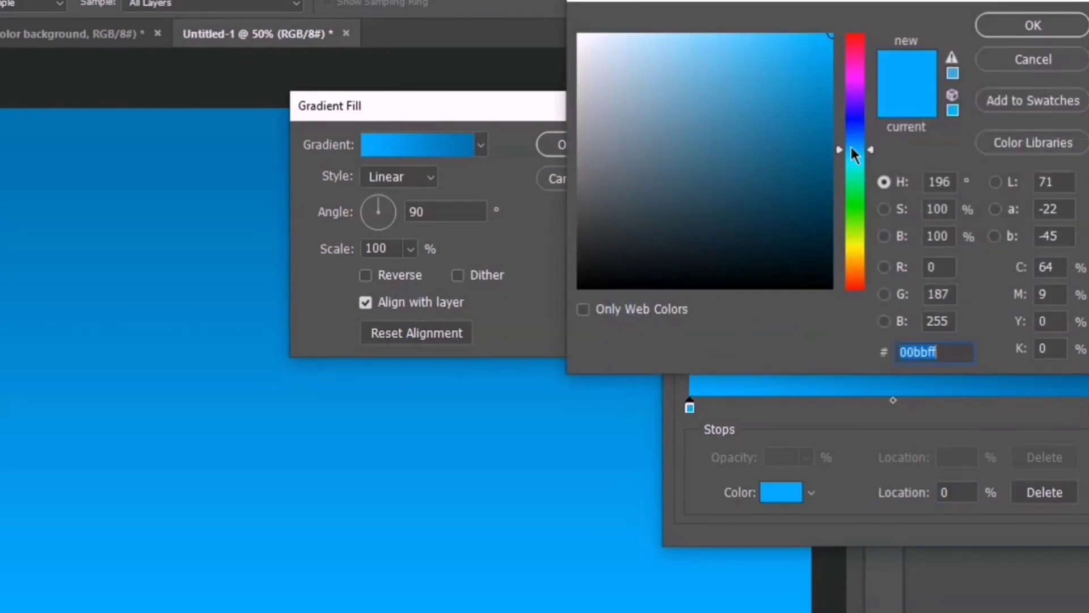
pyautogui.moveTo(851, 147); pyautogui.dragTo(852, 152)
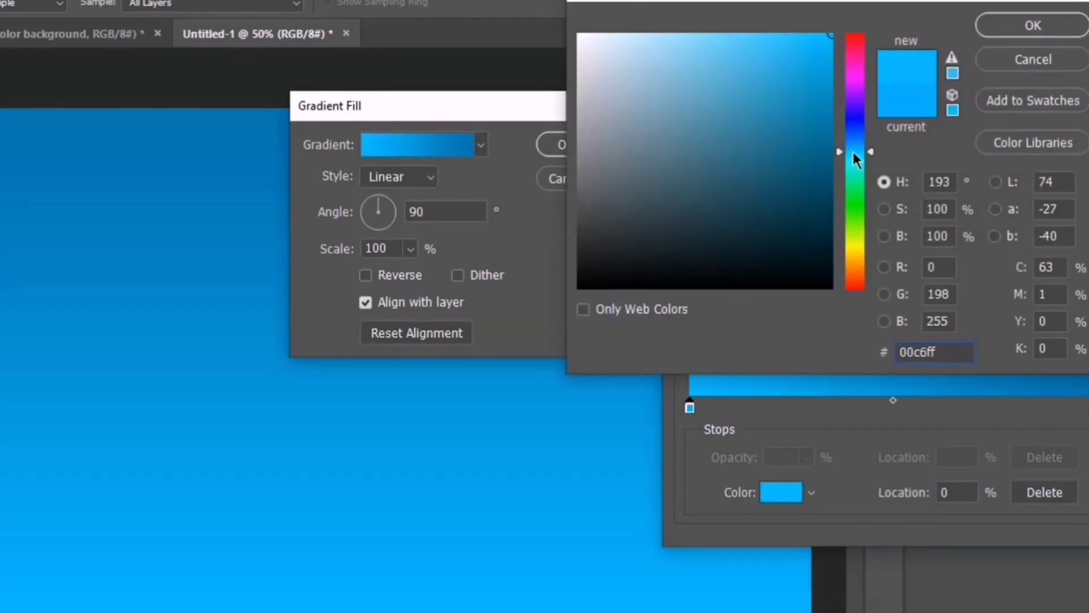
pyautogui.click(1043, 59)
pyautogui.doubleClick(1043, 372)
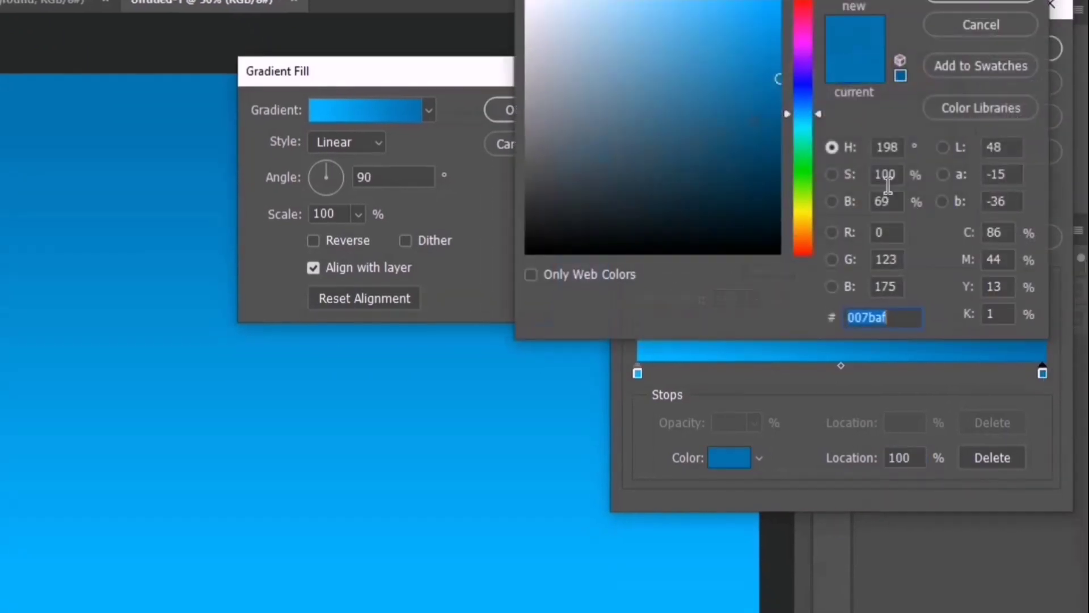
pyautogui.moveTo(817, 114); pyautogui.dragTo(817, 111)
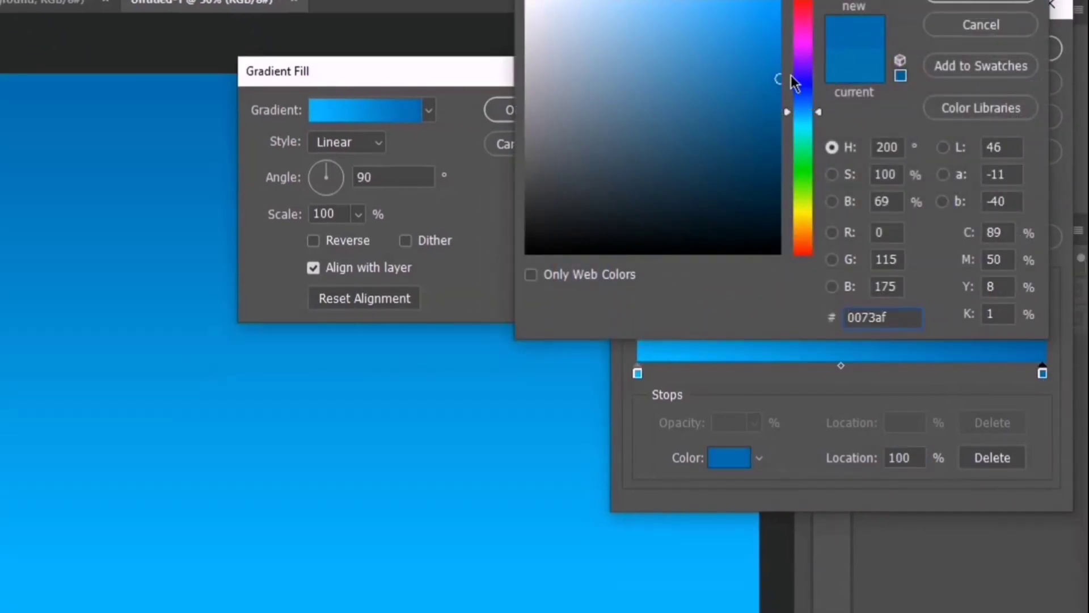
pyautogui.moveTo(775, 77); pyautogui.dragTo(778, 74)
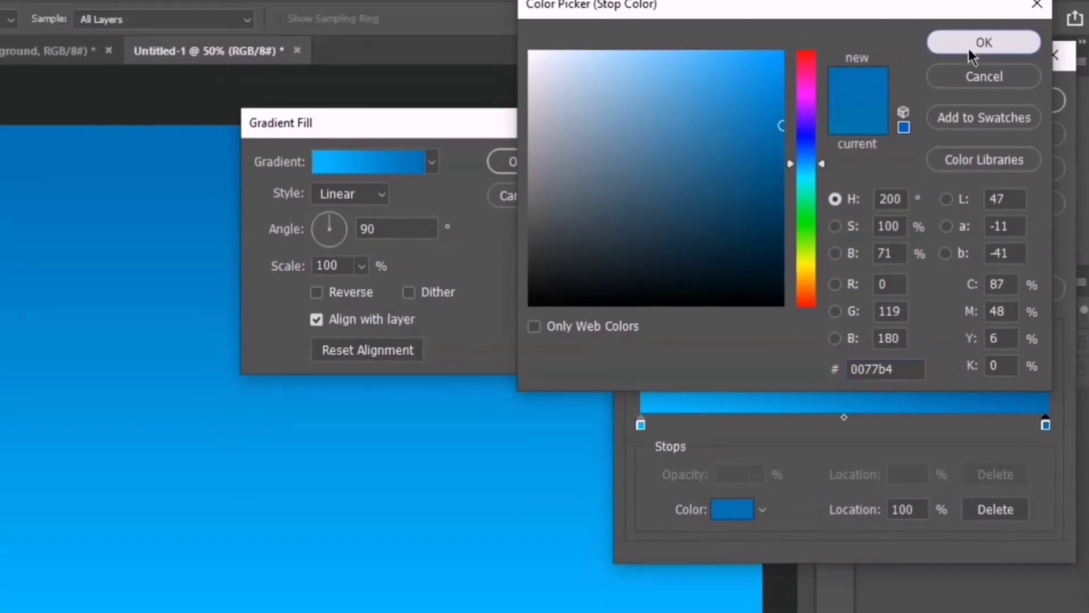
pyautogui.click(968, 48)
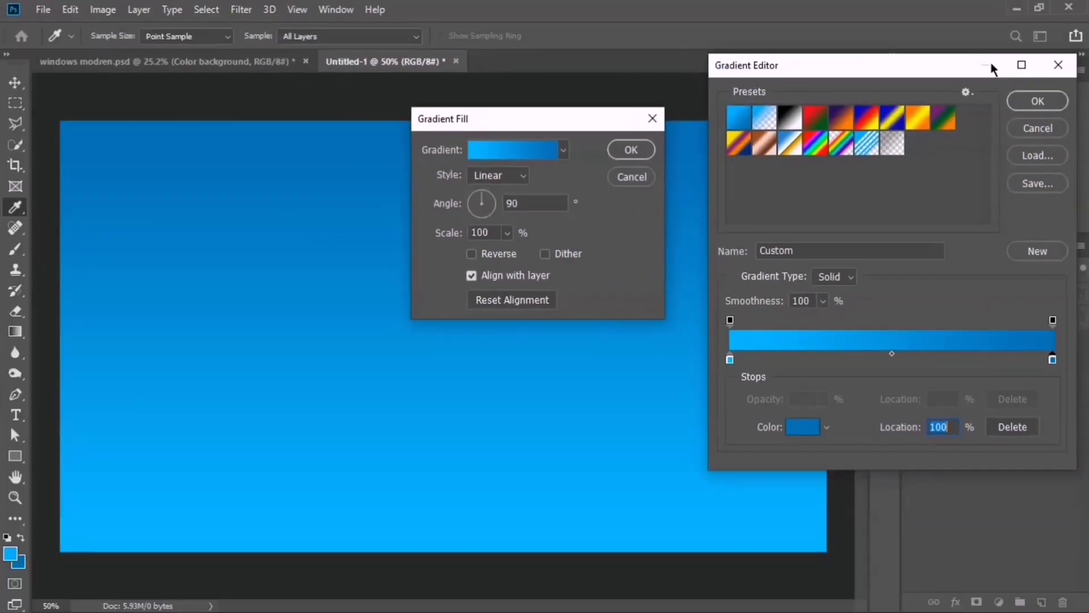
pyautogui.click(1030, 102)
# Set the gradient angle to 0 for a horizontal fill and confirm it
pyautogui.moveTo(560, 202); pyautogui.dragTo(427, 199)
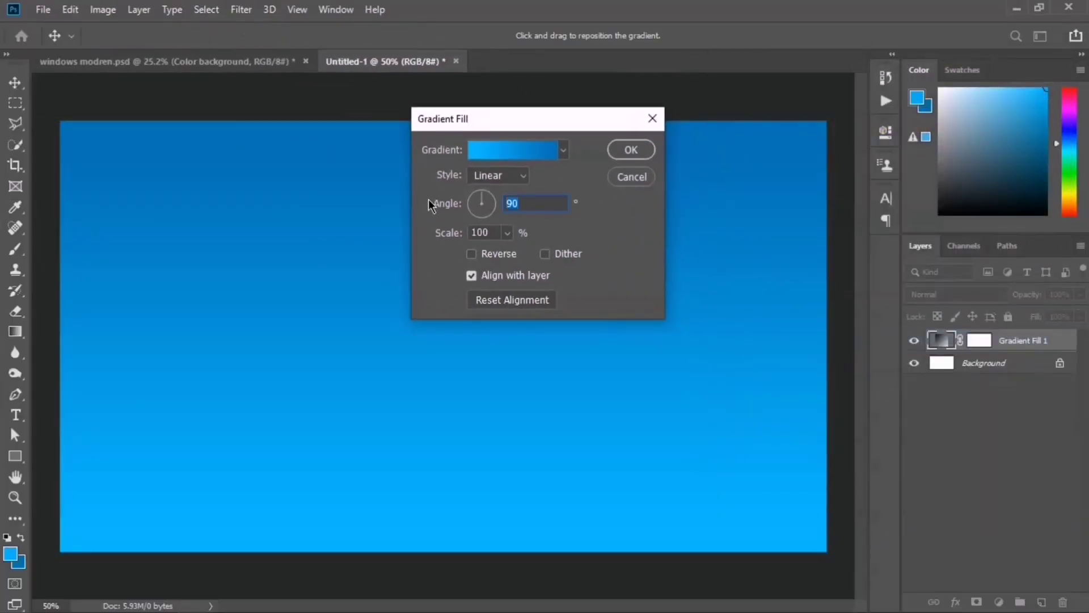
pyautogui.write('0')
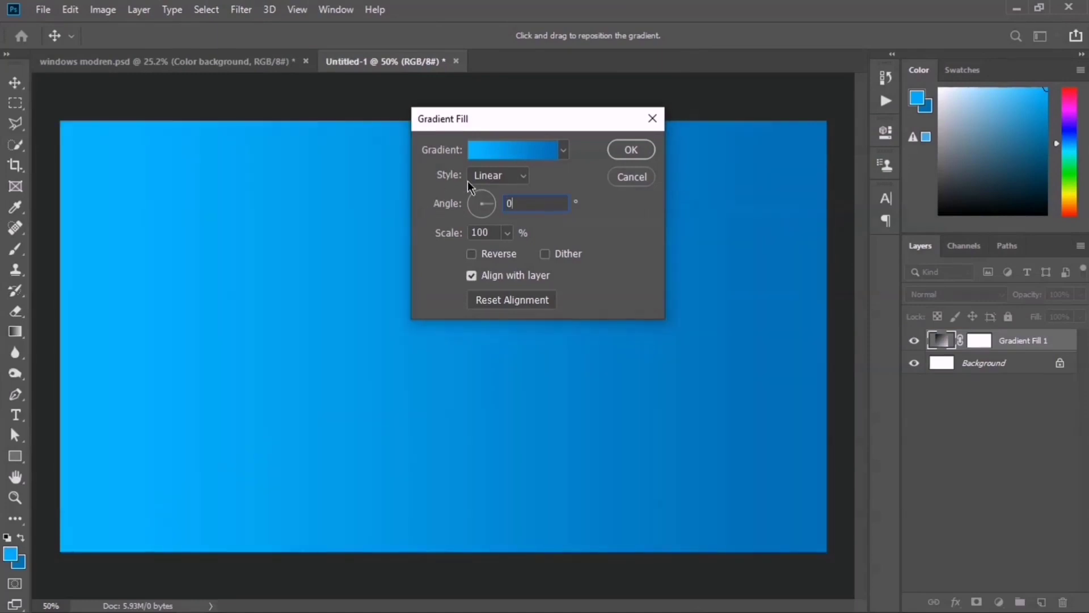
pyautogui.click(503, 176)
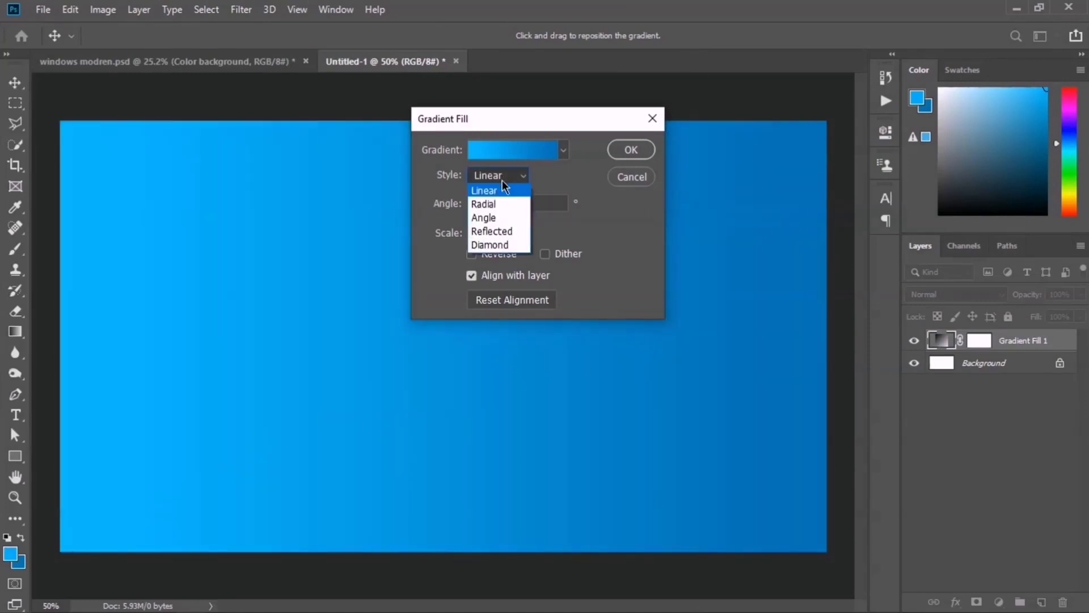
pyautogui.click(648, 151)
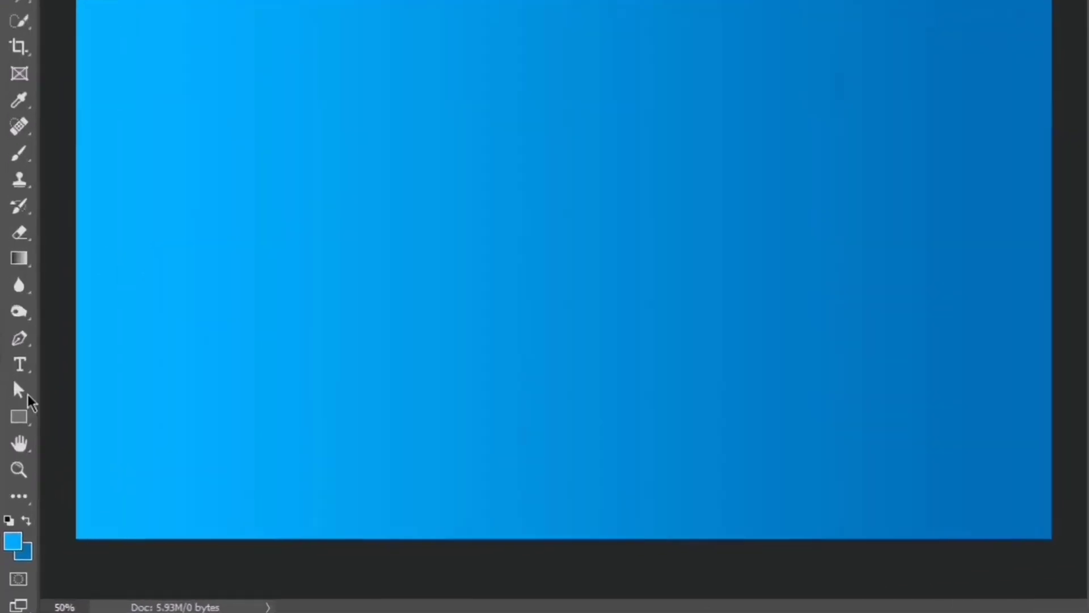
# Draw a white rectangle near the canvas centre with a 20 px rounded top-left corner
pyautogui.click(15, 455)
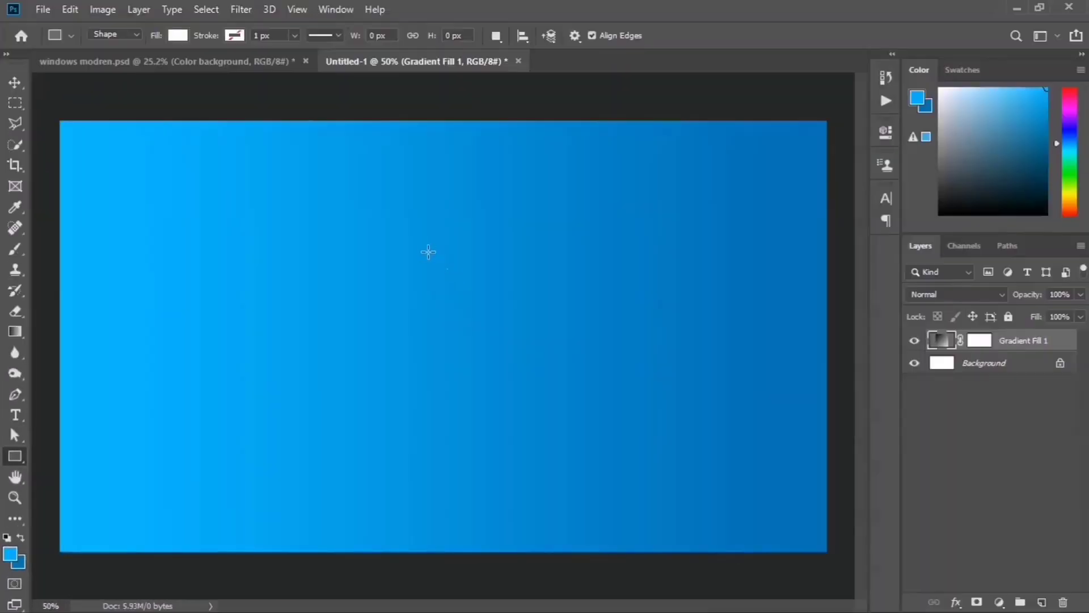
pyautogui.moveTo(422, 241); pyautogui.dragTo(541, 313)
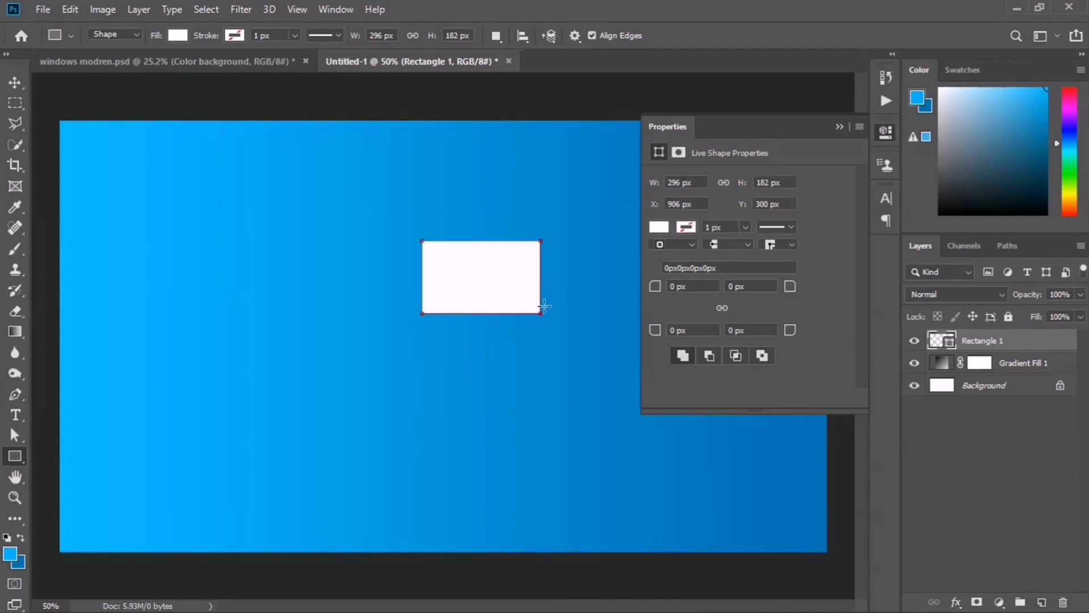
pyautogui.click(698, 286)
pyautogui.write('20')
pyautogui.press('Return')
pyautogui.click(686, 228)
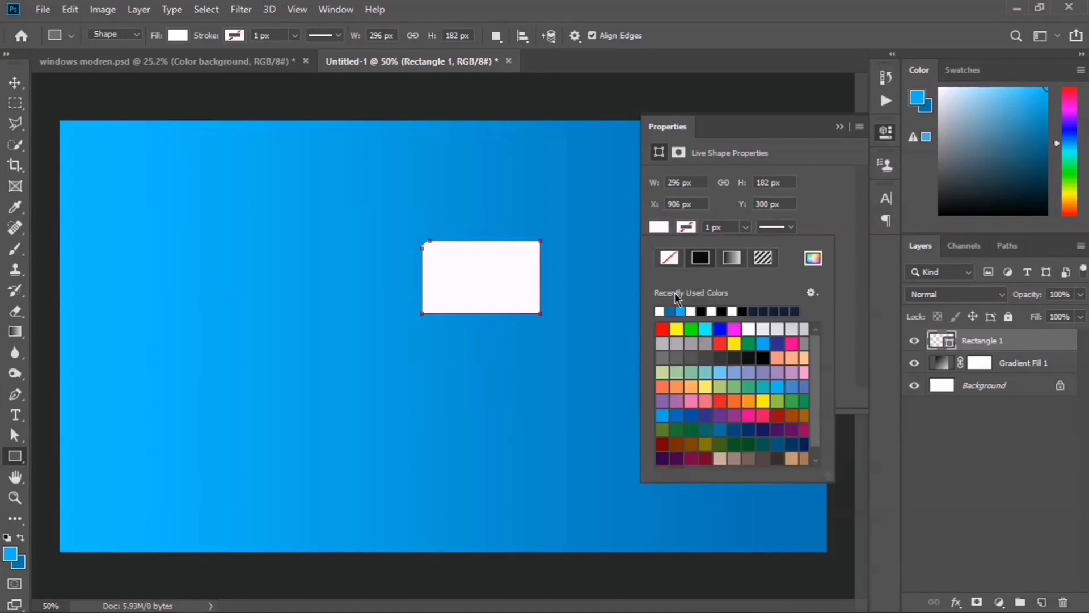
pyautogui.click(821, 200)
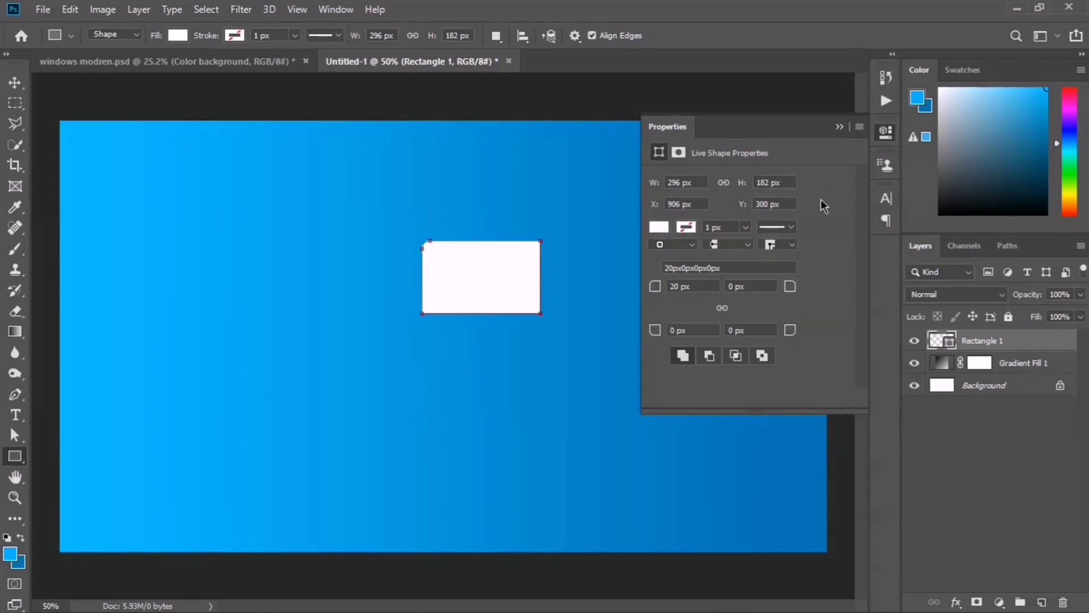
pyautogui.click(840, 127)
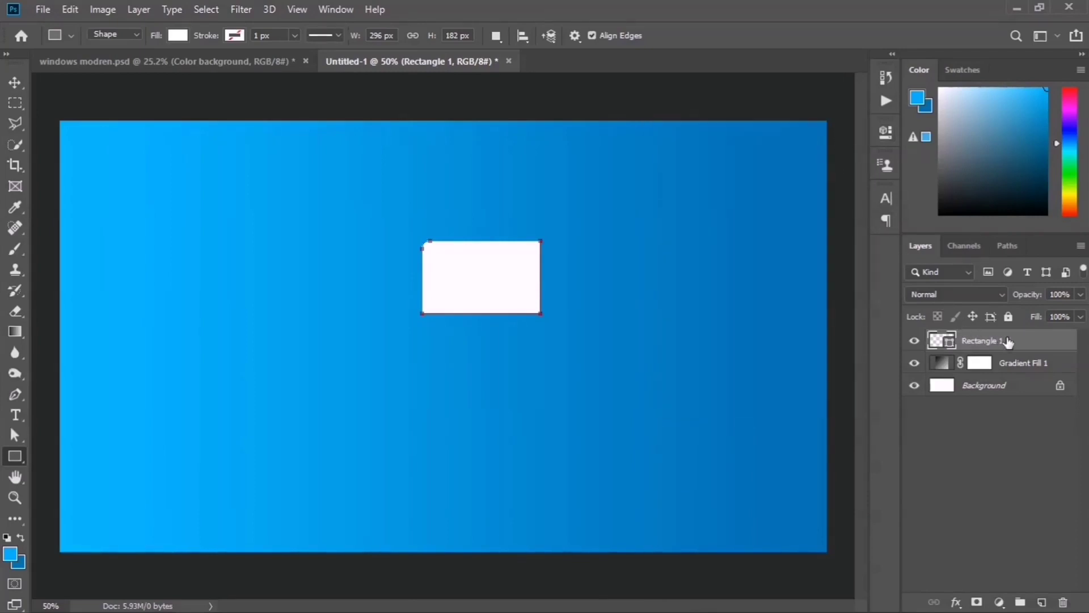
# Duplicate the rectangle and place the copy just right of the original
pyautogui.hotkey('ctrl', 'j')
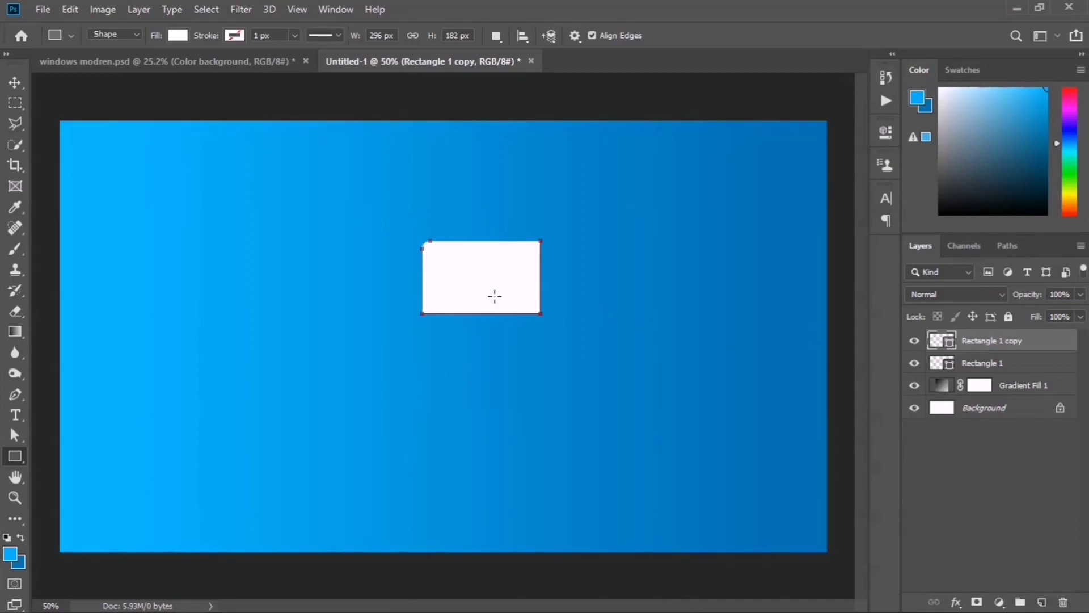
pyautogui.press('v')
pyautogui.moveTo(493, 291); pyautogui.dragTo(619, 286)
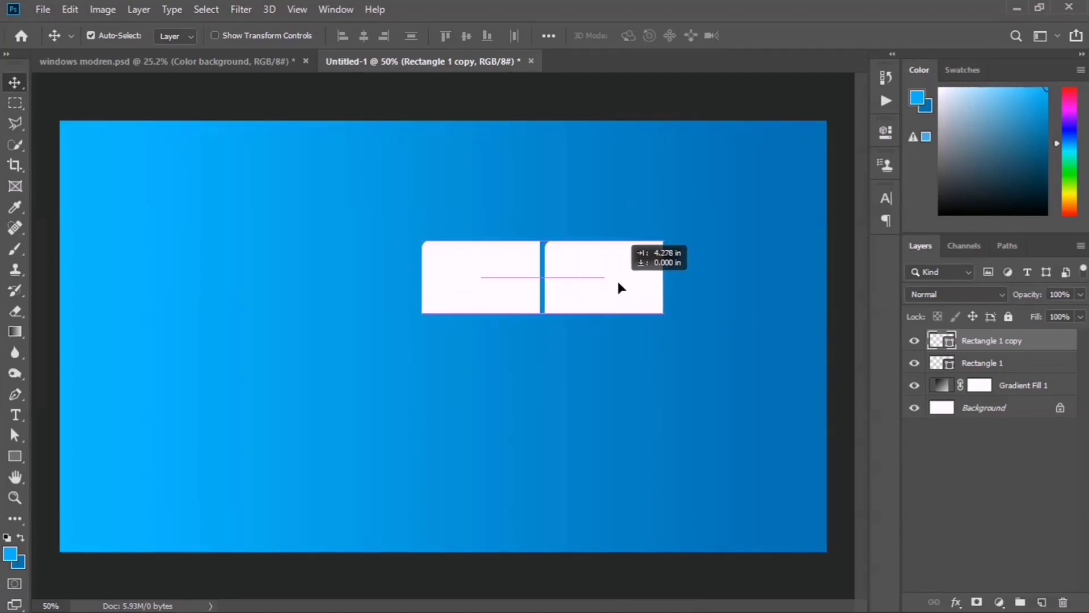
pyautogui.moveTo(618, 287); pyautogui.dragTo(618, 288)
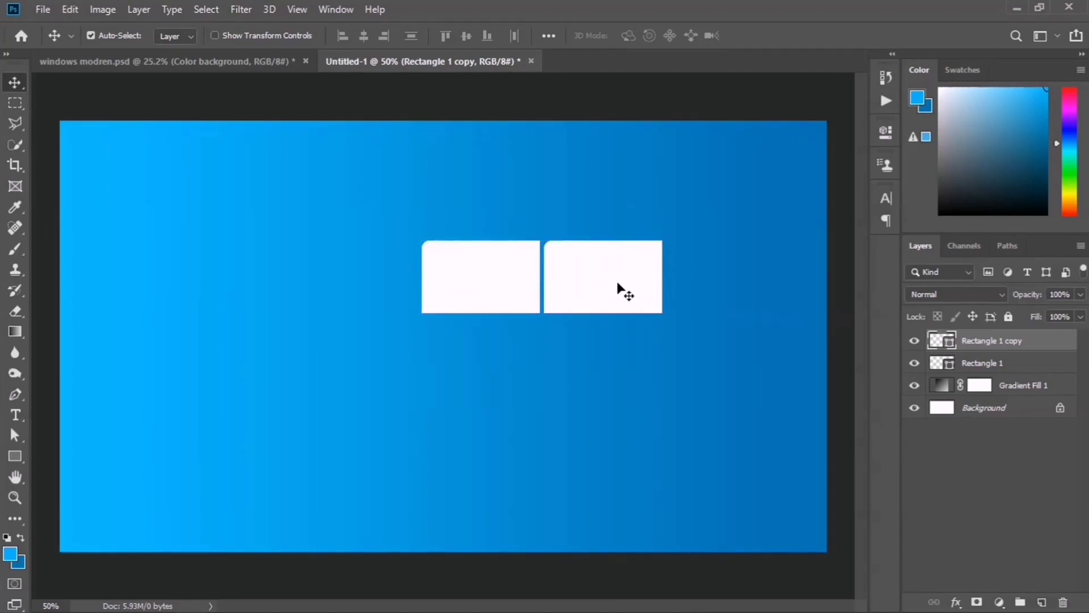
# Flip the copy horizontally so its top-right corner is rounded, then select both panes
pyautogui.hotkey('ctrl', 't')
pyautogui.rightClick(615, 283)
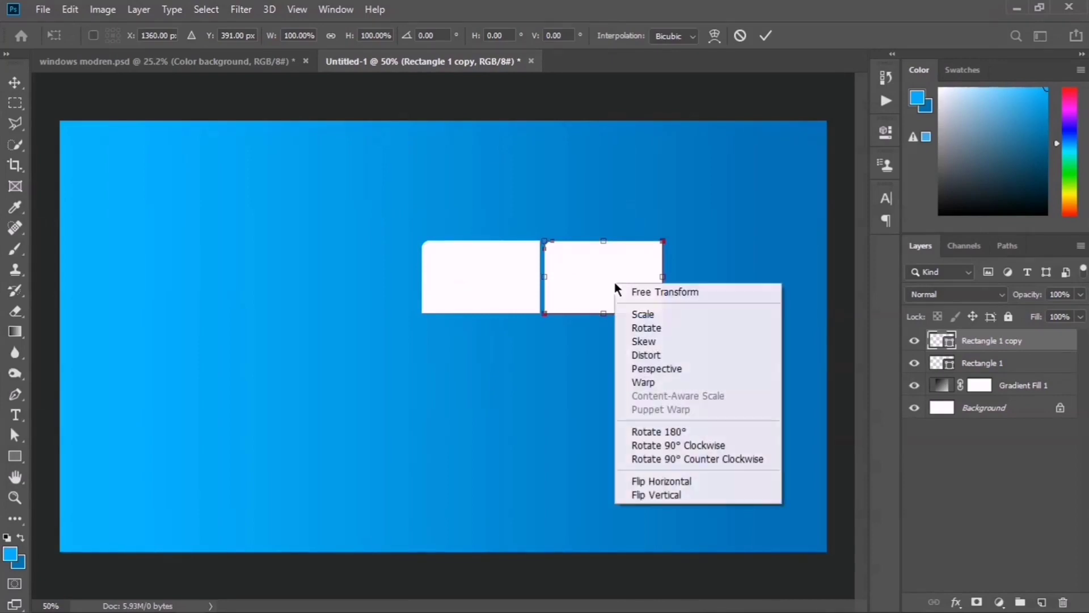
pyautogui.click(650, 482)
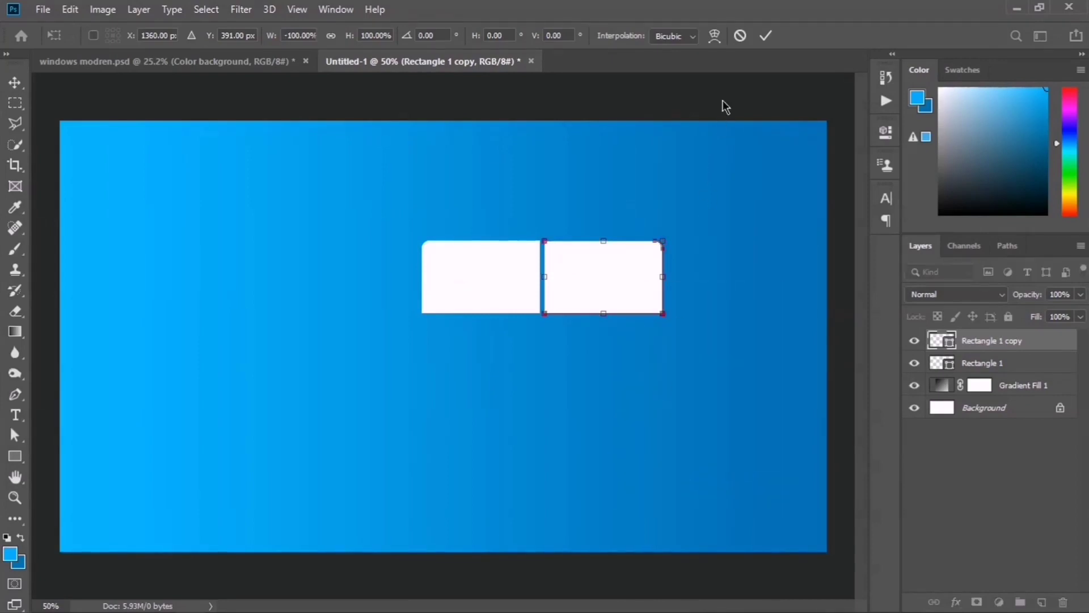
pyautogui.click(765, 37)
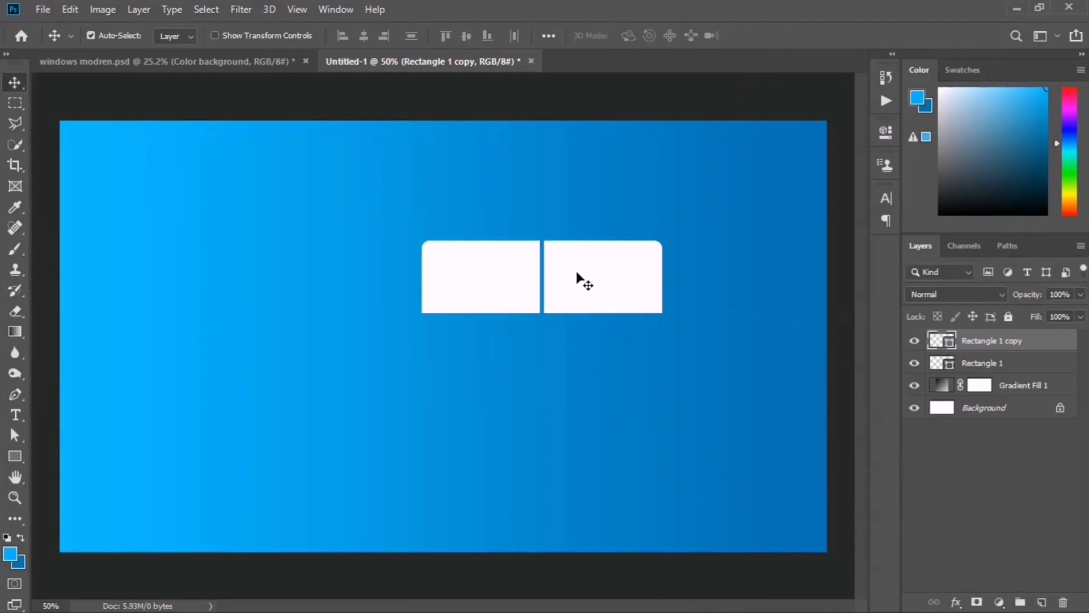
pyautogui.keyDown('ctrl'); pyautogui.click(987, 368); pyautogui.keyUp('ctrl')
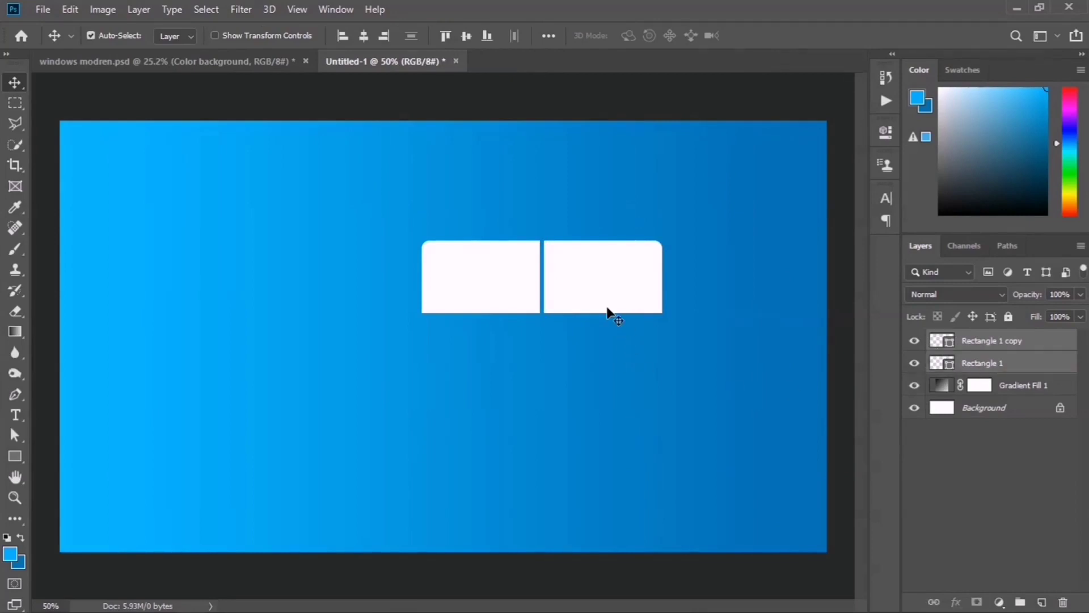
# Copy both panes down into a bottom row, flip it vertically, and select all four panes
pyautogui.moveTo(595, 294); pyautogui.dragTo(593, 360)
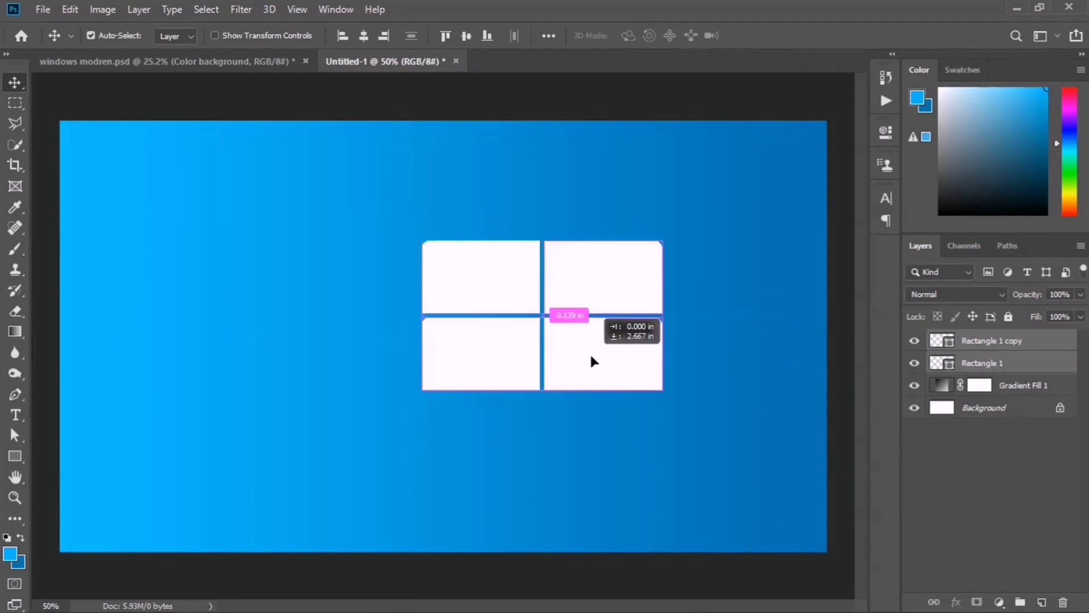
pyautogui.moveTo(591, 357); pyautogui.dragTo(591, 358)
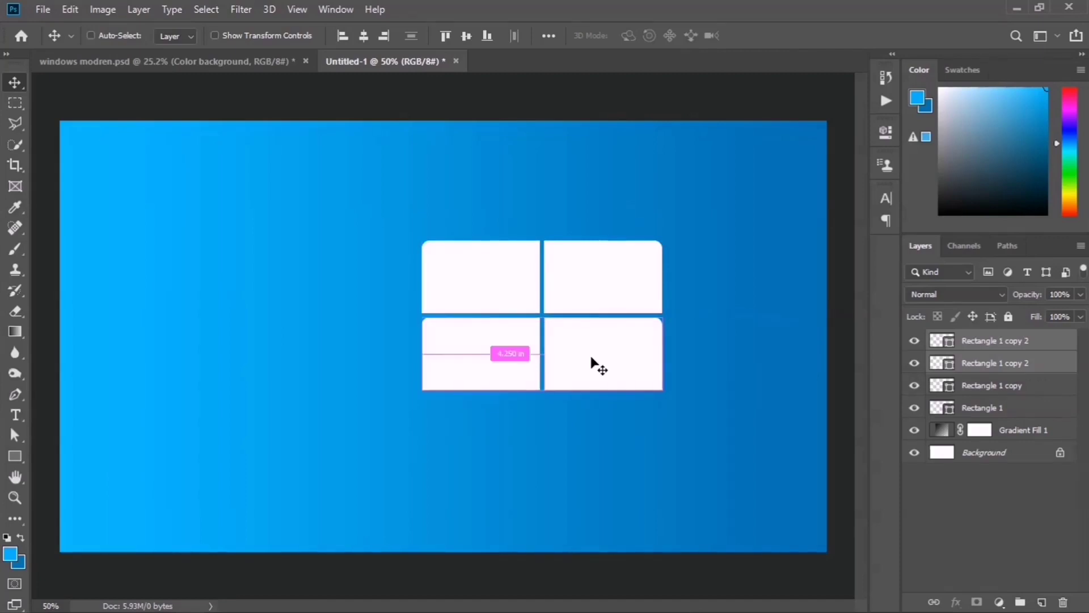
pyautogui.hotkey('ctrl', 't')
pyautogui.rightClick(591, 361)
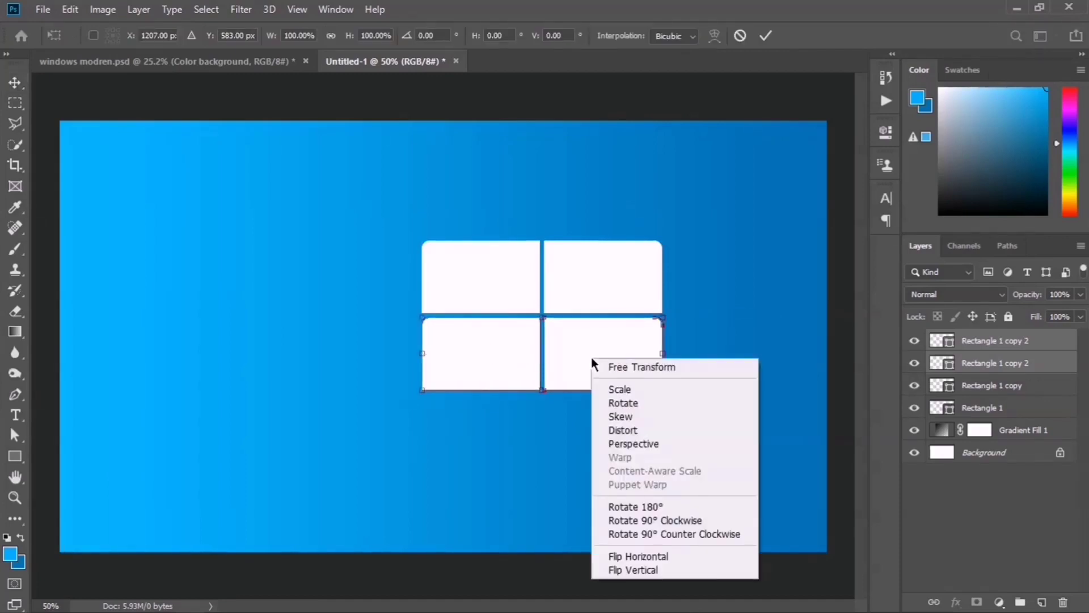
pyautogui.click(632, 568)
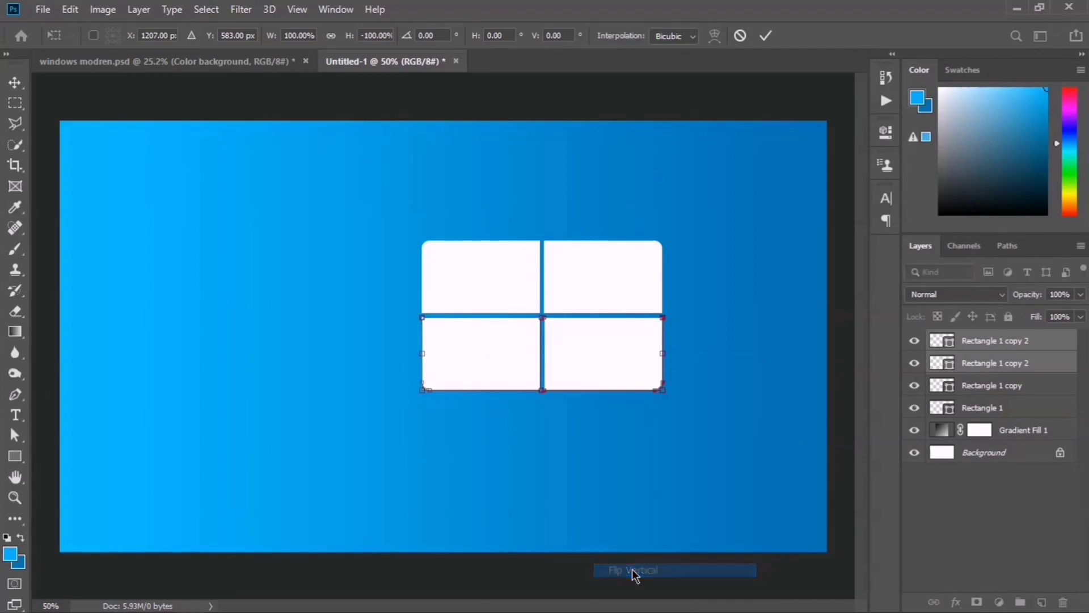
pyautogui.click(765, 36)
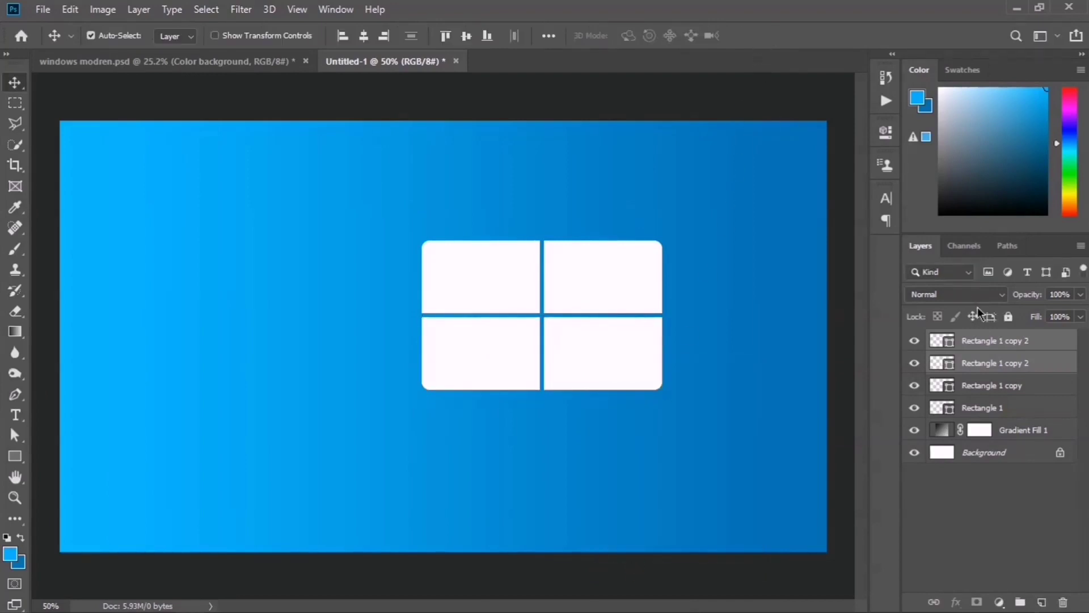
pyautogui.keyDown('ctrl'); pyautogui.click(977, 407); pyautogui.keyUp('ctrl')
pyautogui.keyDown('ctrl'); pyautogui.click(978, 388); pyautogui.keyUp('ctrl')
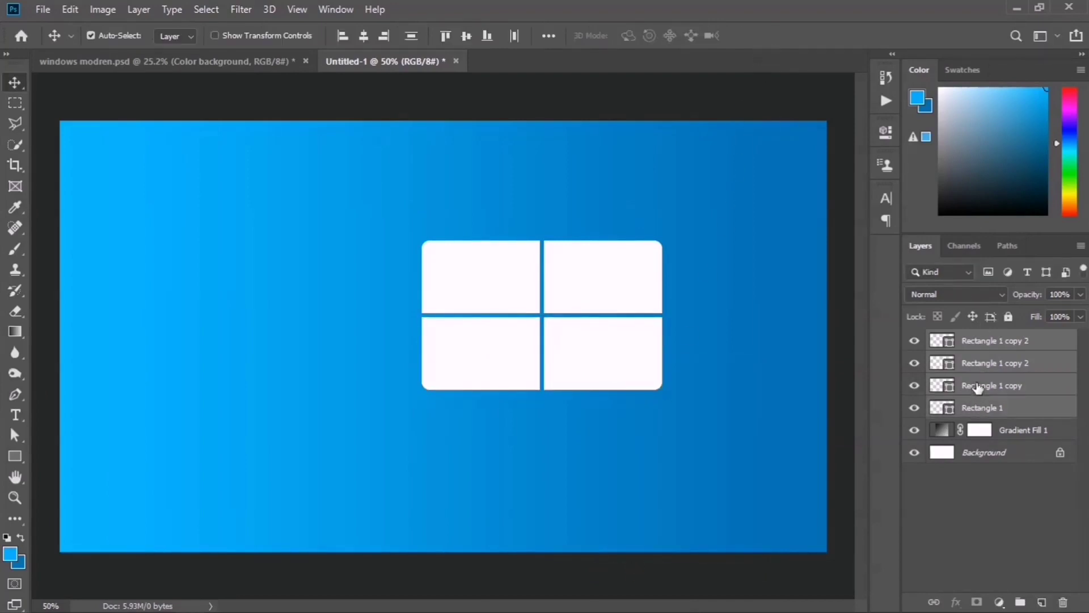
# Group the four panes and skew the group into a perspective logo right of centre
pyautogui.hotkey('ctrl', 'g')
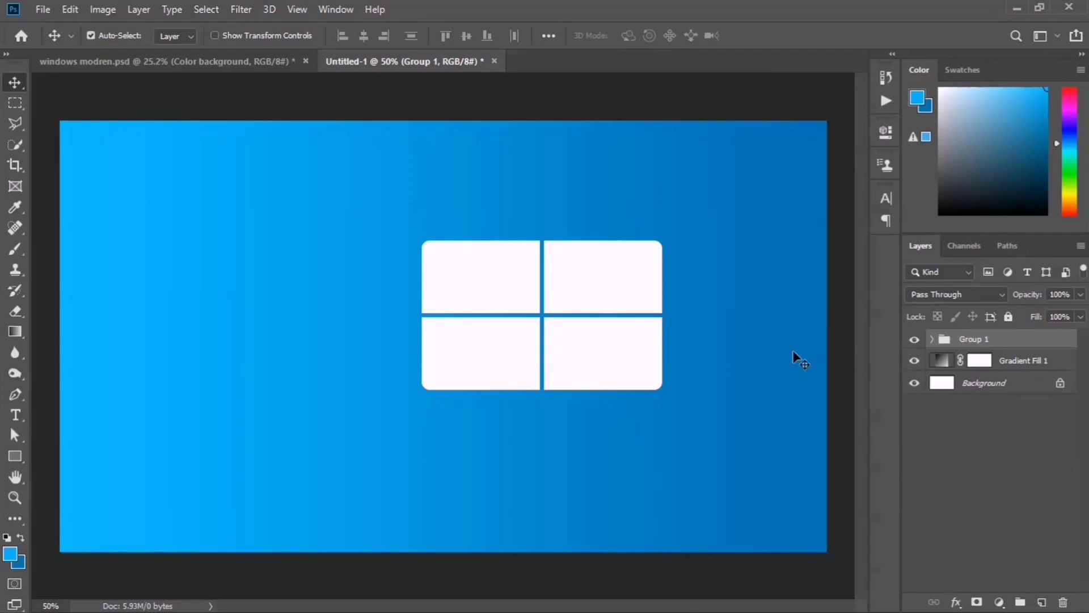
pyautogui.hotkey('ctrl', 't')
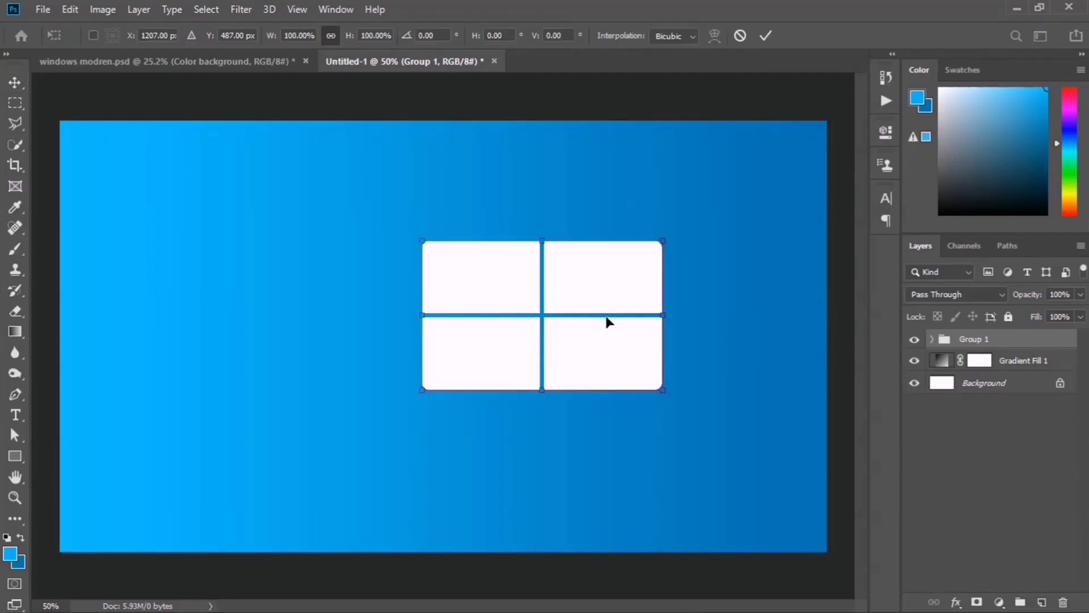
pyautogui.moveTo(609, 321); pyautogui.dragTo(684, 324)
pyautogui.moveTo(737, 247); pyautogui.dragTo(737, 227)
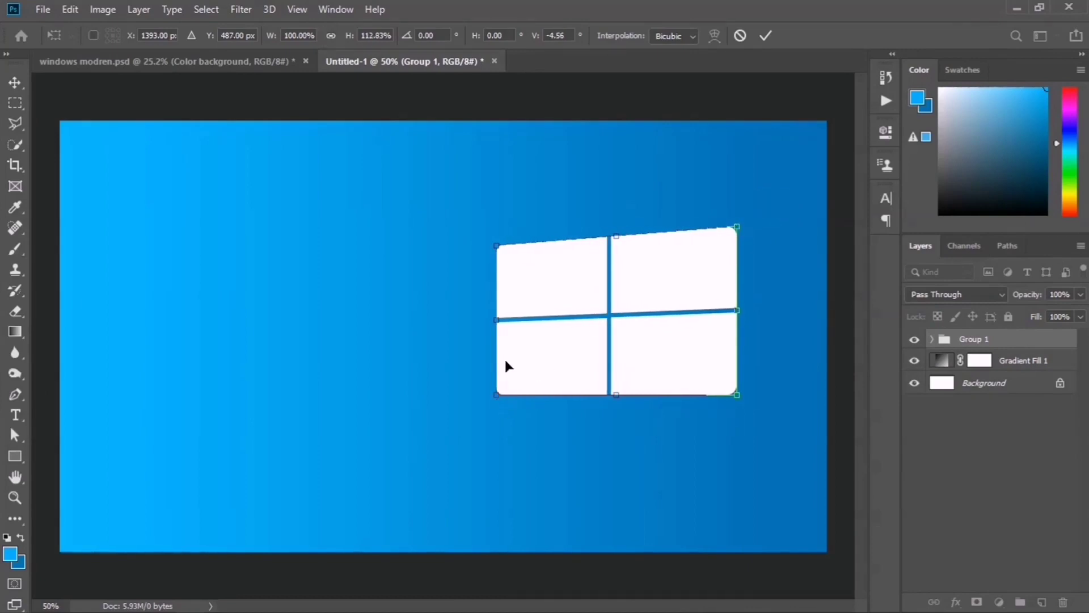
pyautogui.moveTo(497, 321); pyautogui.dragTo(497, 259)
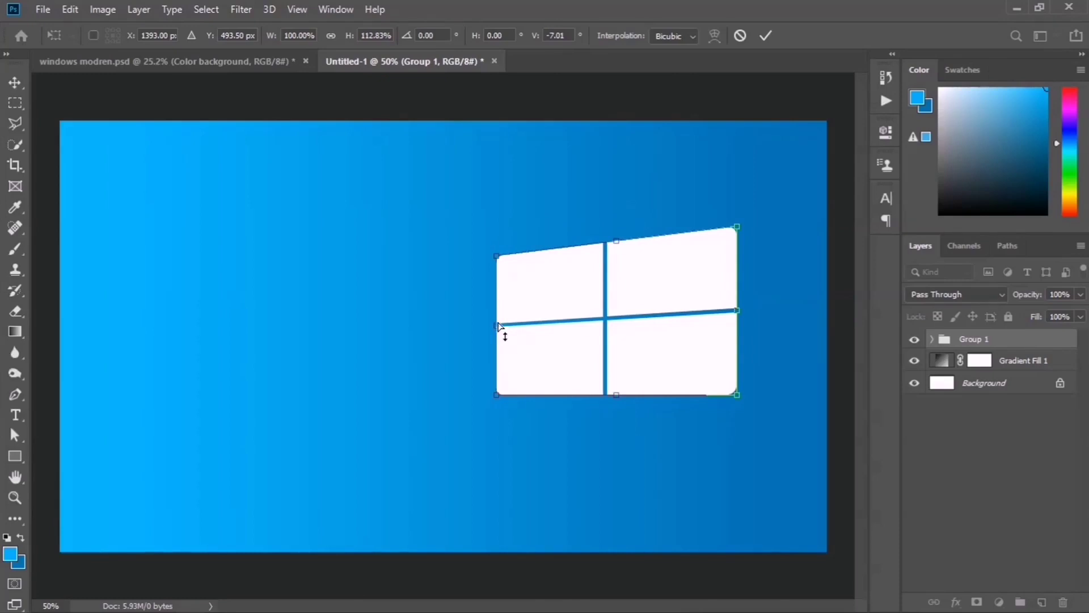
pyautogui.moveTo(497, 326); pyautogui.dragTo(525, 323)
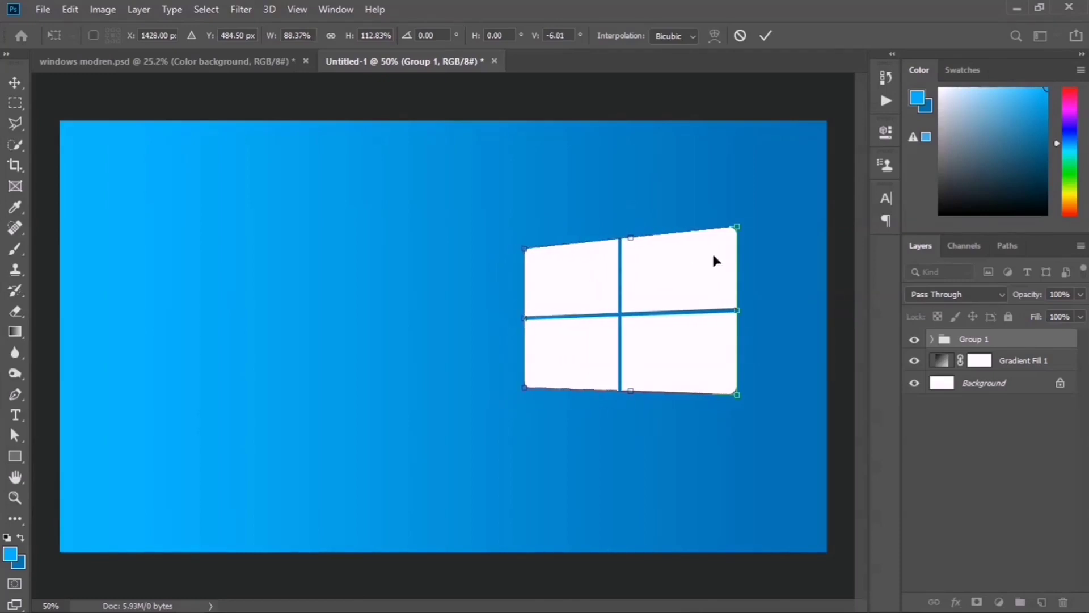
pyautogui.moveTo(738, 229); pyautogui.dragTo(735, 215)
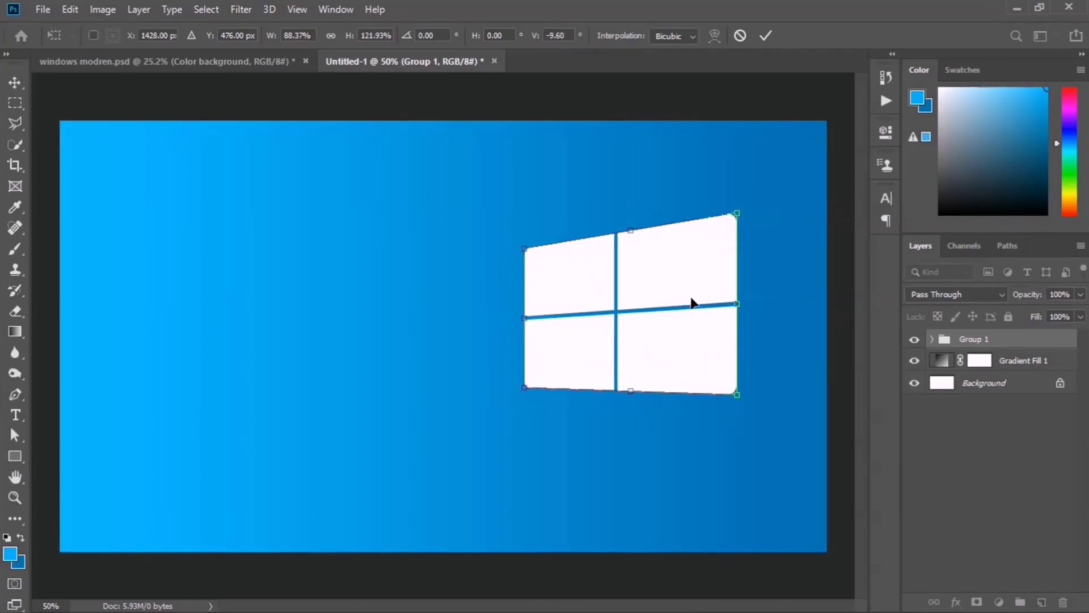
pyautogui.moveTo(671, 305)
pyautogui.mouseDown()
pyautogui.moveTo(670, 318)
pyautogui.moveTo(659, 313)
pyautogui.mouseUp()
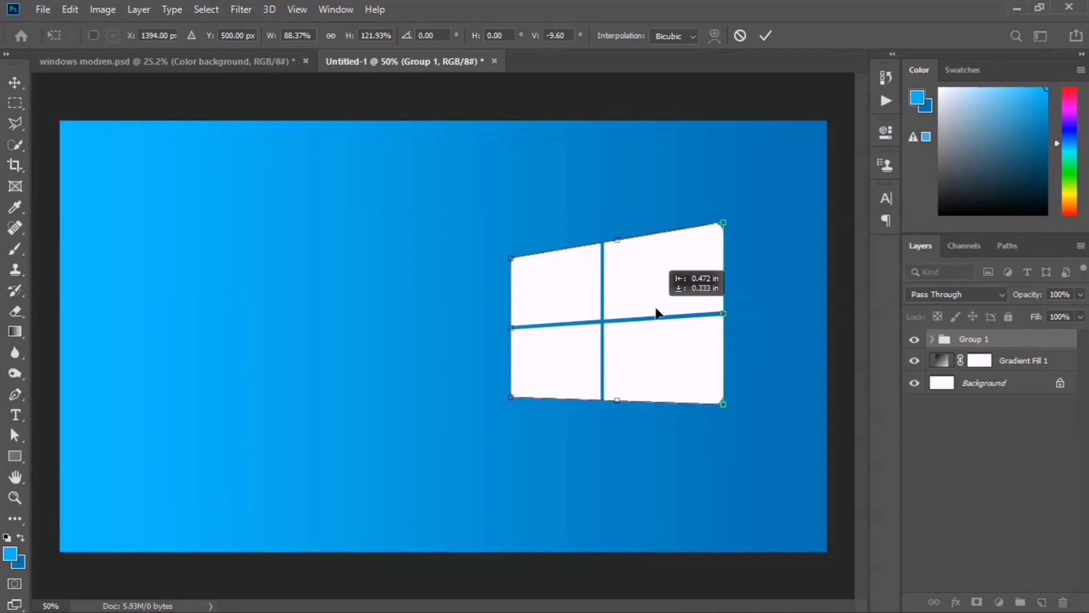
pyautogui.click(765, 37)
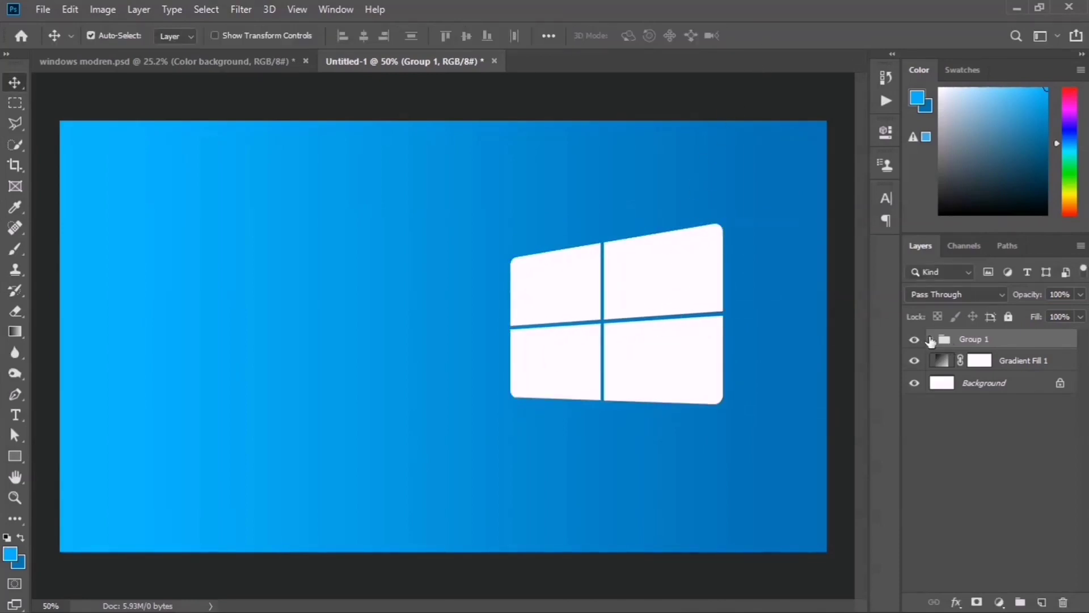
pyautogui.click(931, 339)
# Make two copies of the bottom-right pane layer, Rectangle 1 copy 2
pyautogui.click(696, 361)
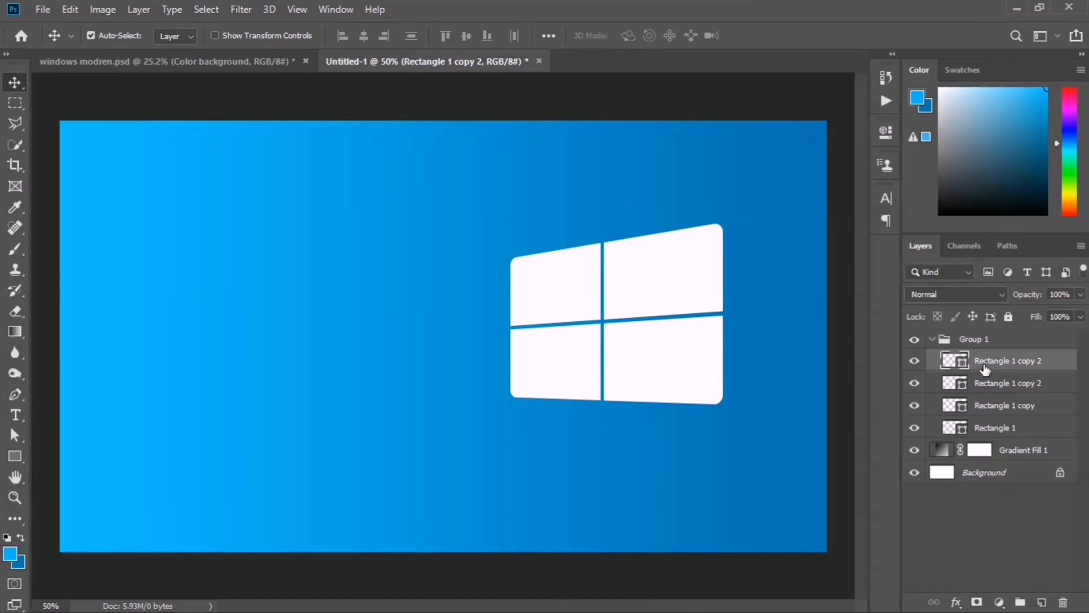
pyautogui.press('ctrl')
pyautogui.hotkey('ctrl', 'j')
pyautogui.hotkey('ctrl', 'j')
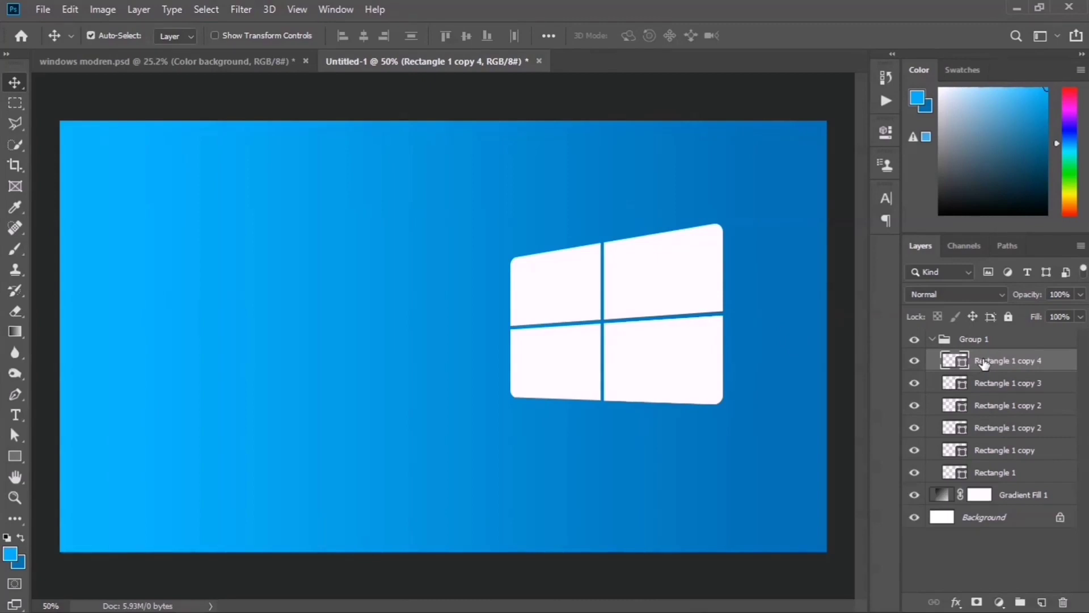
pyautogui.click(983, 407)
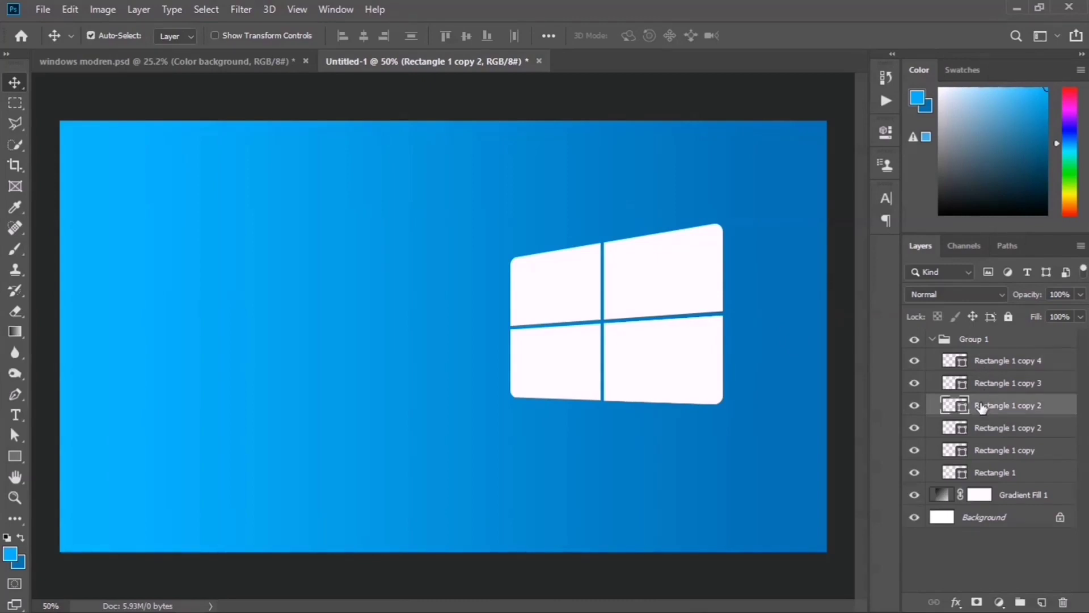
# Set the rectangle shape to no fill with a white 6 px stroke
pyautogui.click(13, 457)
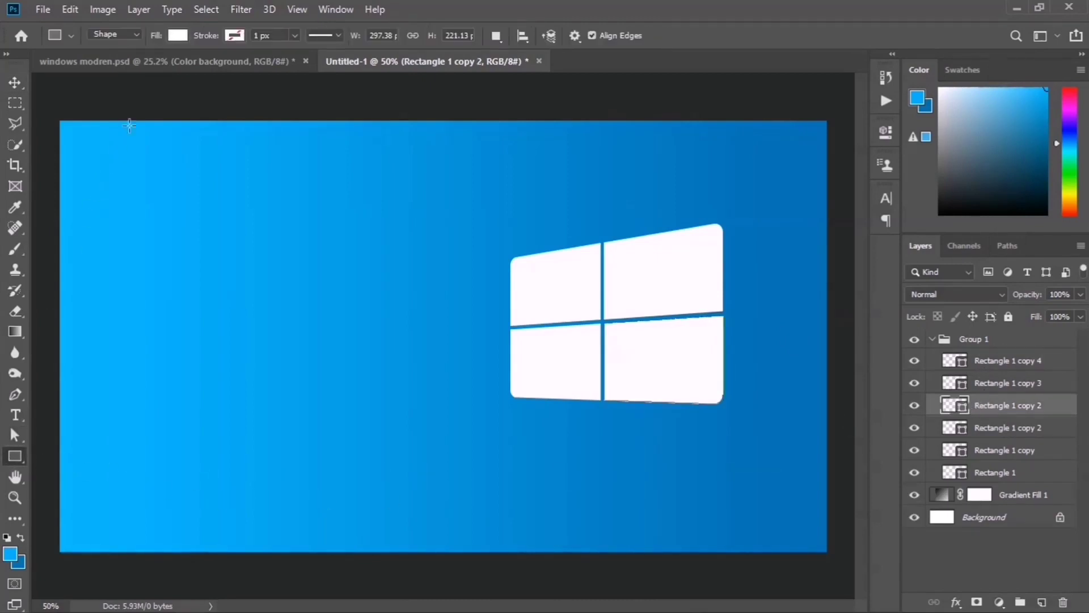
pyautogui.click(185, 33)
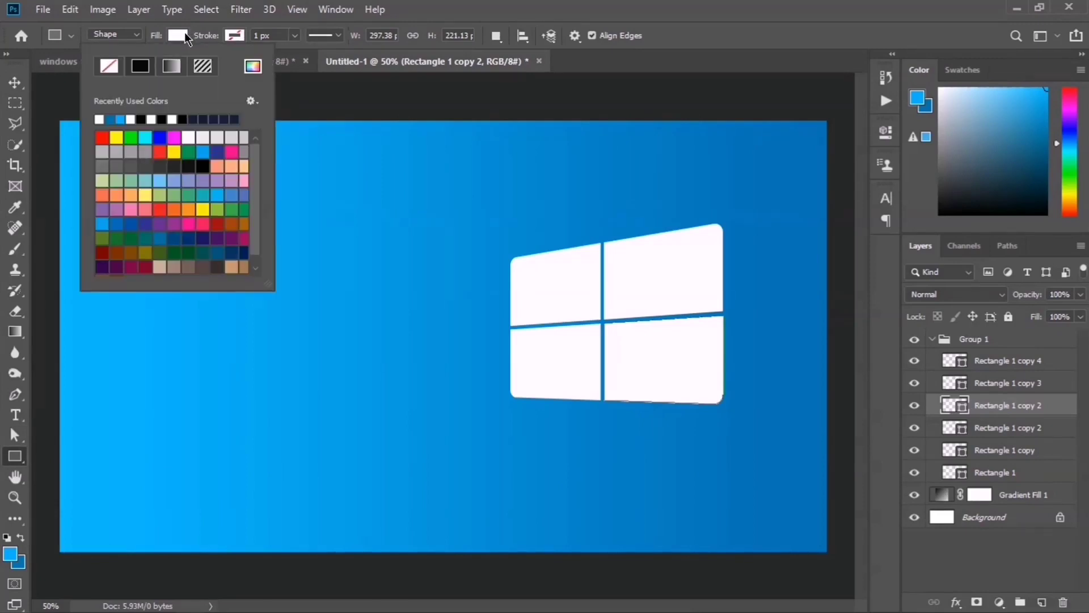
pyautogui.click(111, 67)
pyautogui.click(234, 38)
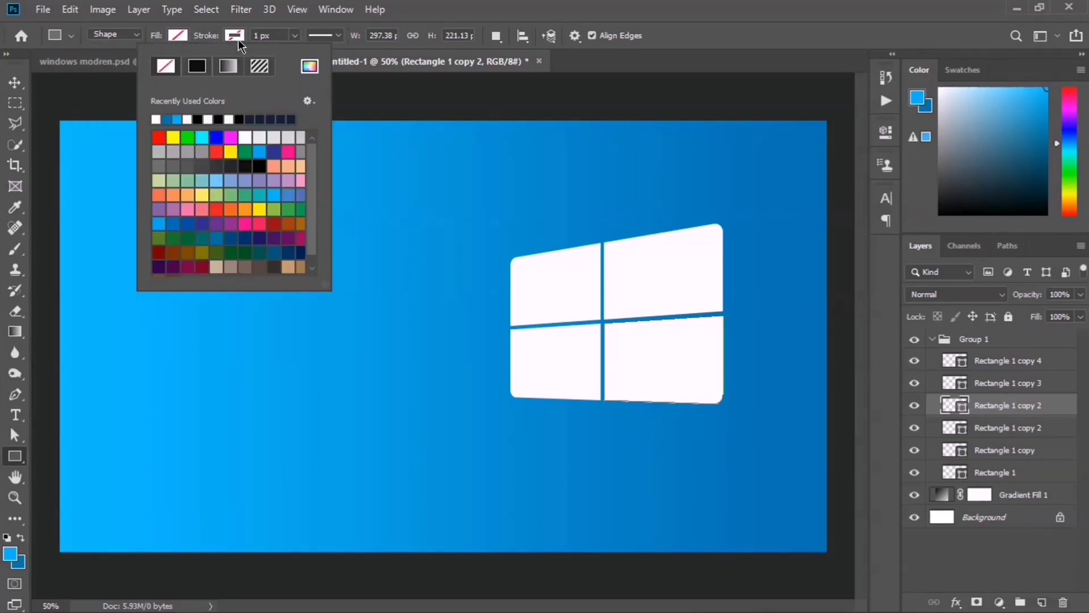
pyautogui.click(156, 118)
pyautogui.click(264, 35)
pyautogui.write('6')
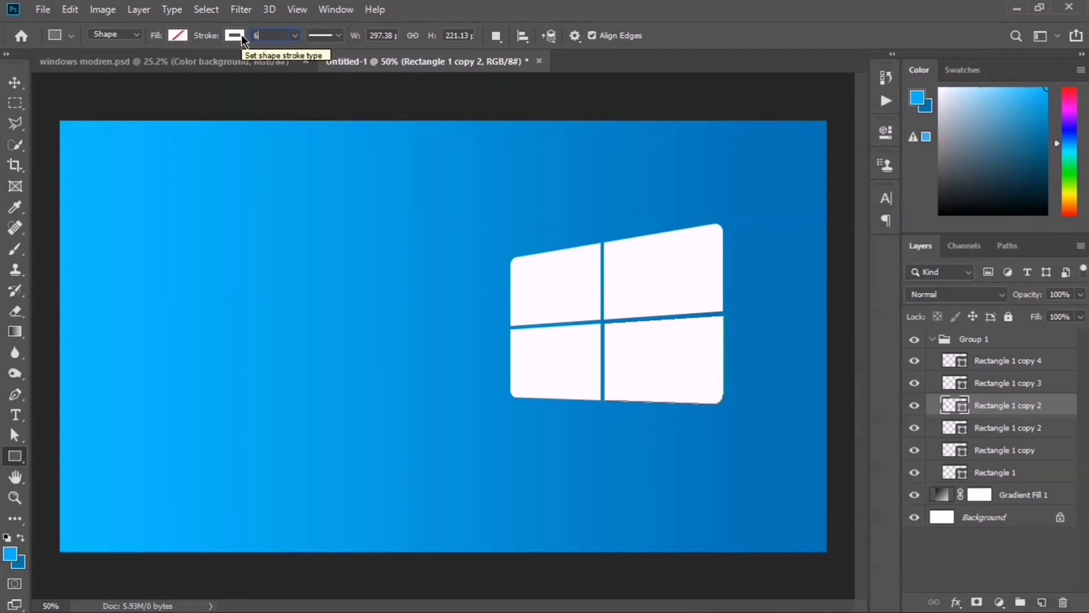
pyautogui.press('Return')
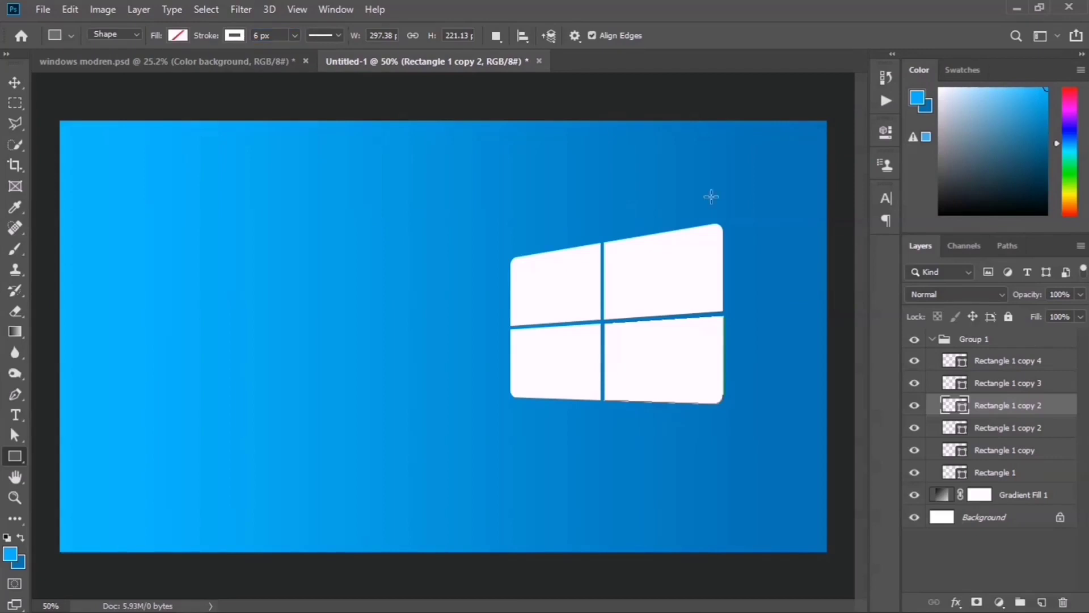
# Give Rectangle 1 copy 3 a blue fill and lower its opacity to 35%
pyautogui.click(911, 360)
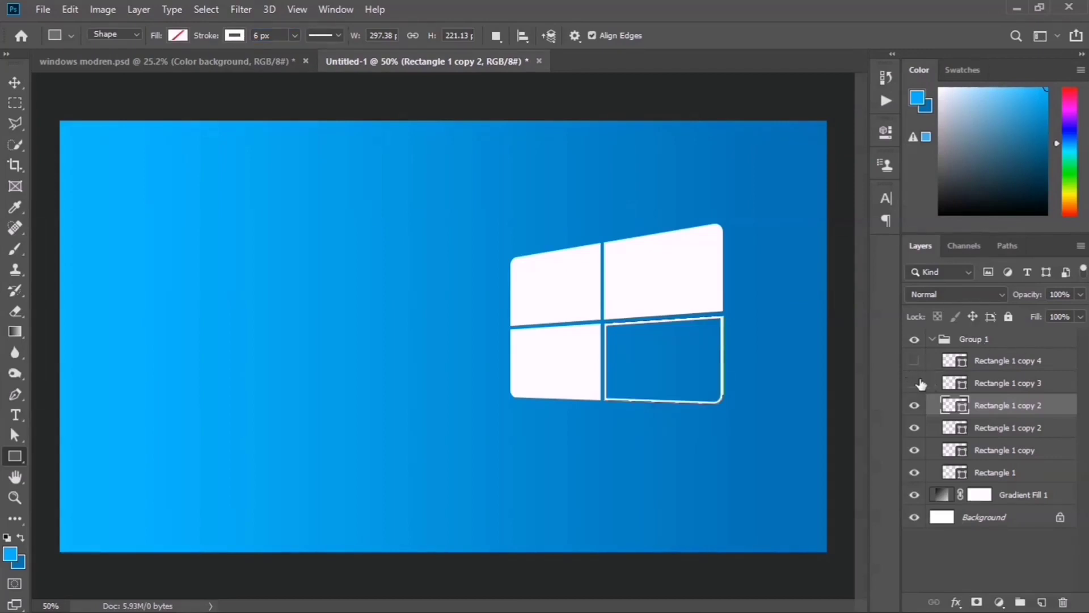
pyautogui.click(914, 383)
pyautogui.click(982, 385)
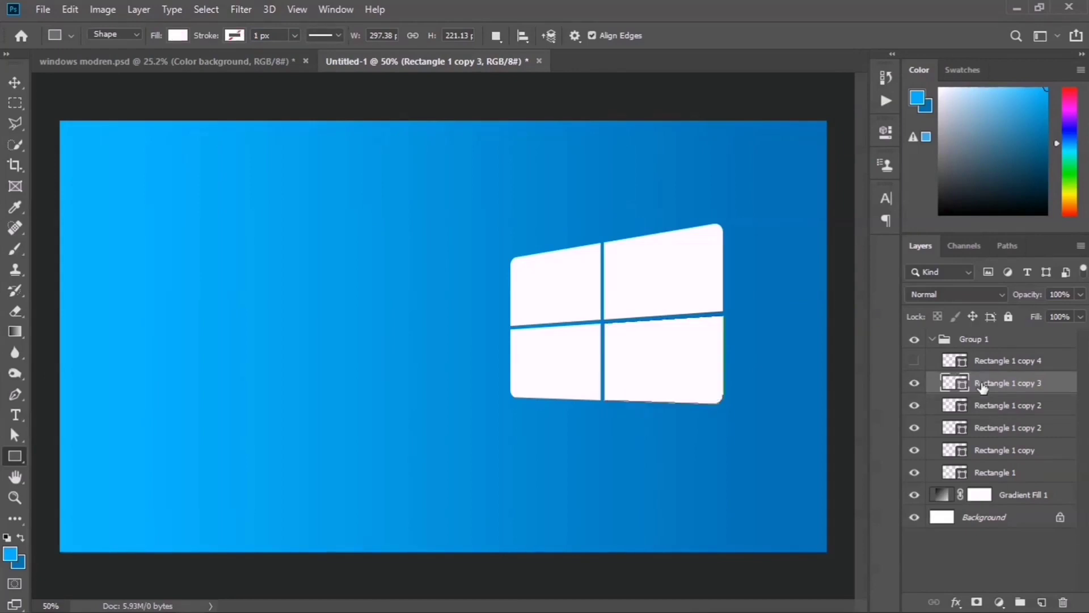
pyautogui.click(178, 36)
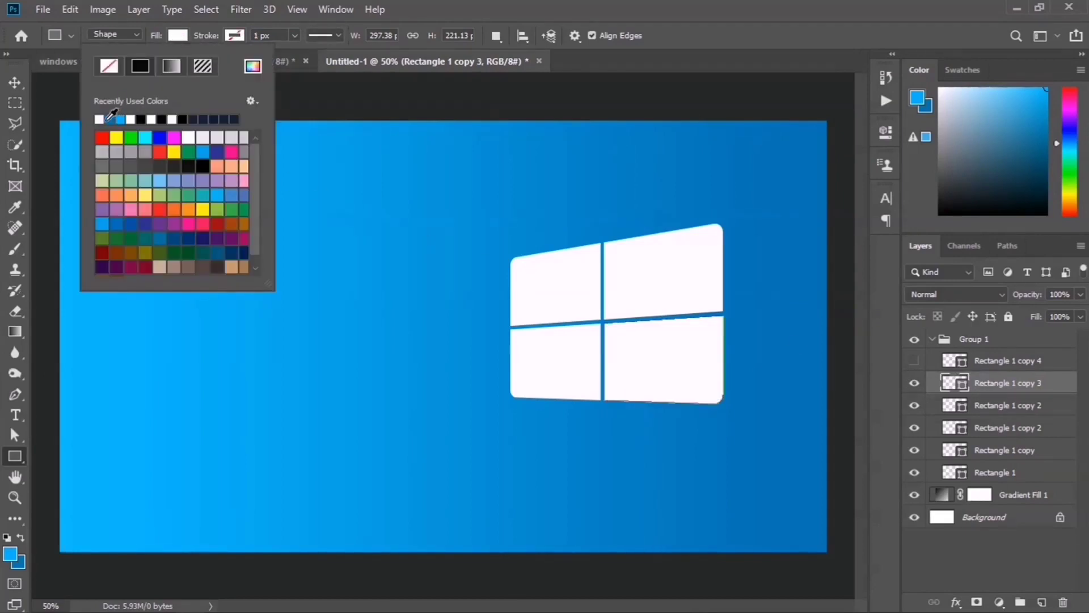
pyautogui.click(110, 119)
pyautogui.click(202, 26)
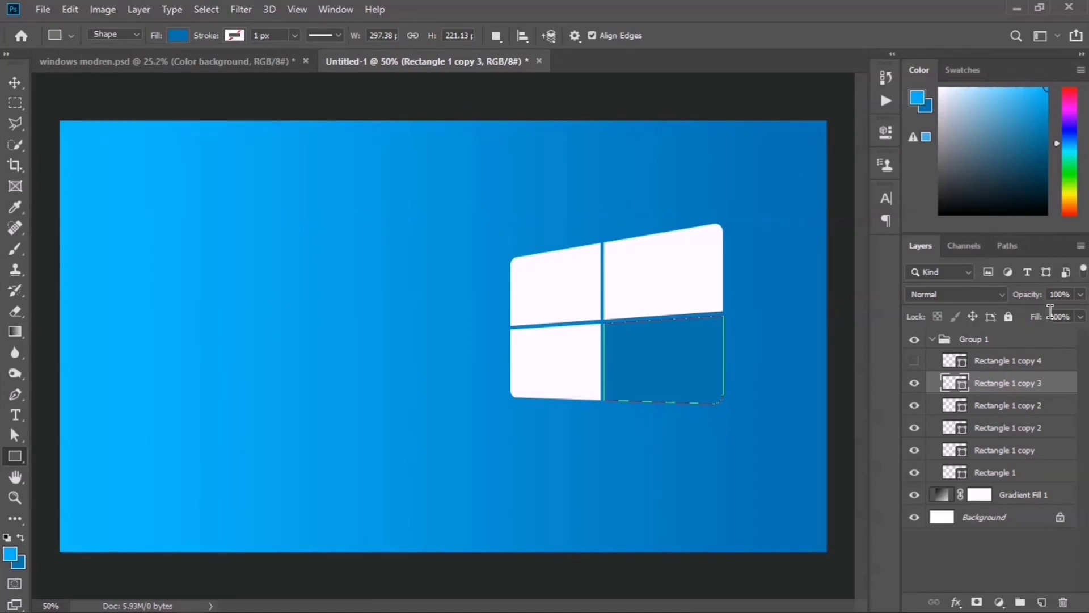
pyautogui.moveTo(1028, 293); pyautogui.dragTo(980, 305)
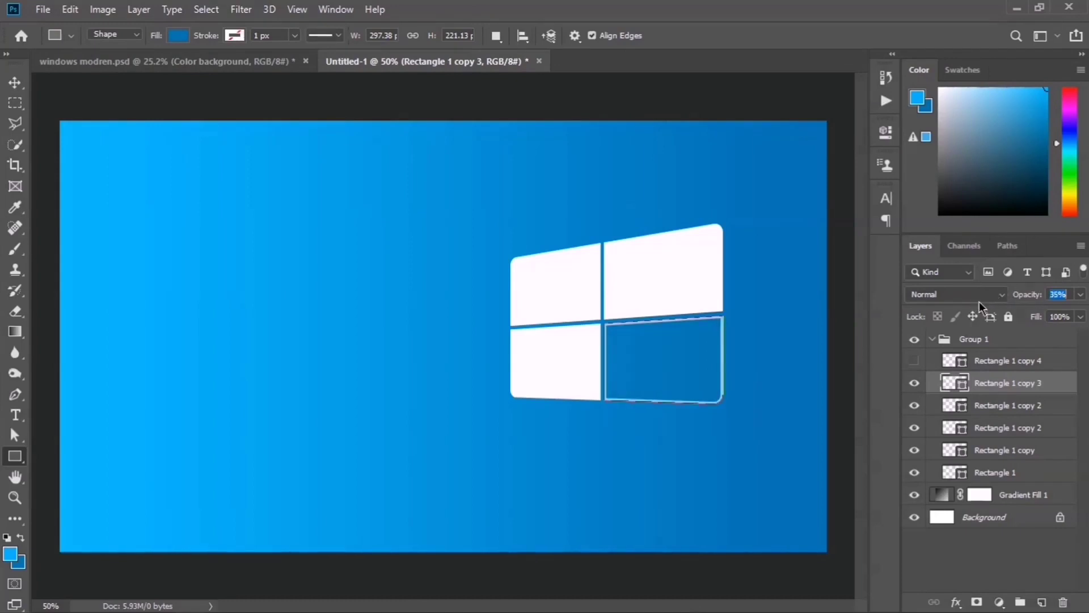
# Change Rectangle 1 copy 3's fill to light blue #bdecff, then select copy 4
pyautogui.click(187, 36)
pyautogui.click(256, 68)
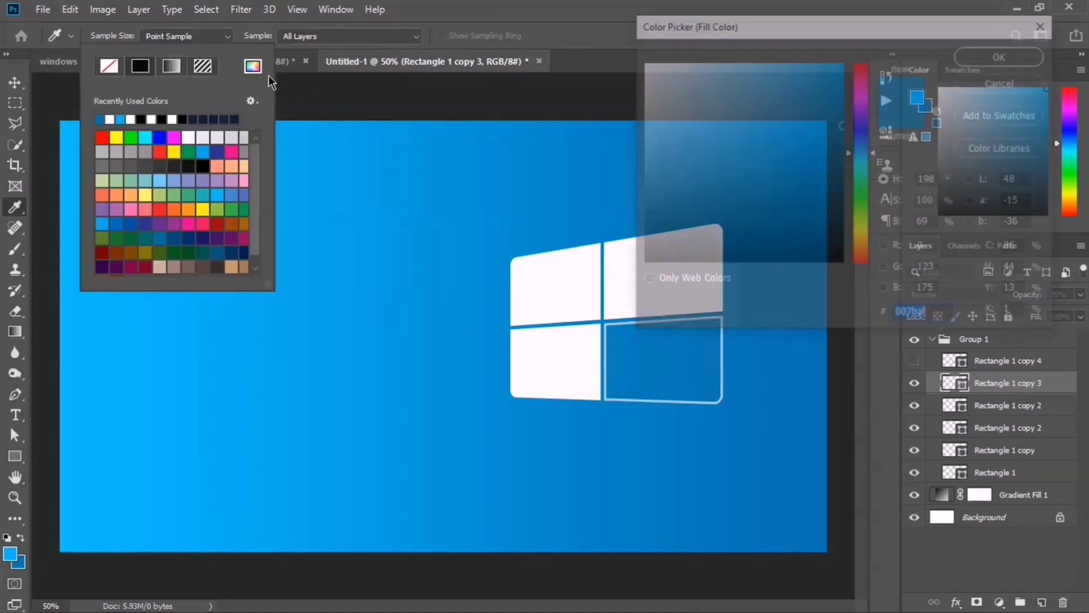
pyautogui.moveTo(688, 73); pyautogui.dragTo(692, 57)
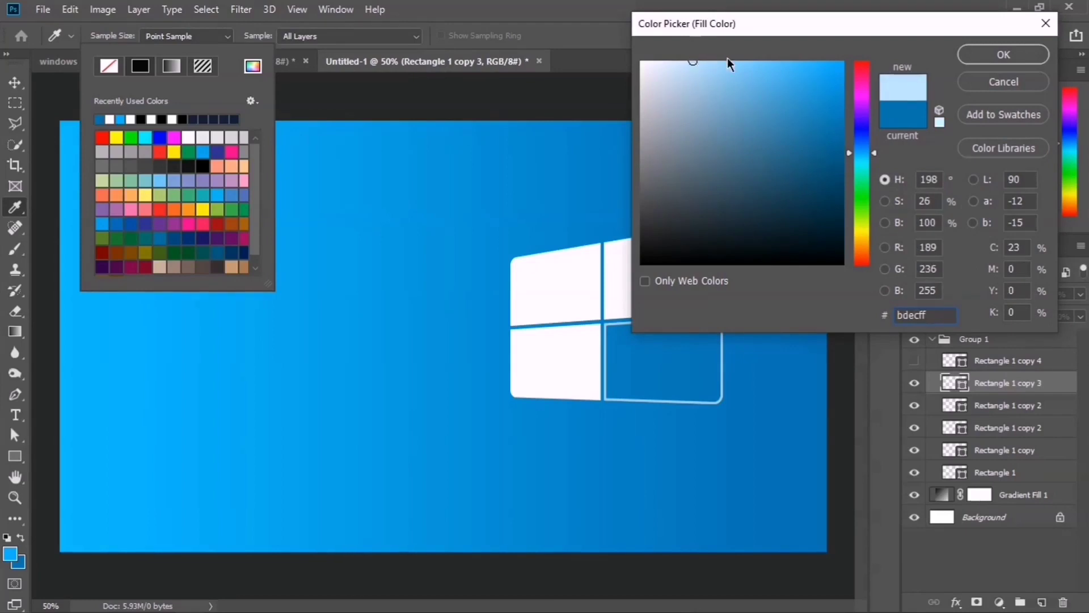
pyautogui.click(982, 57)
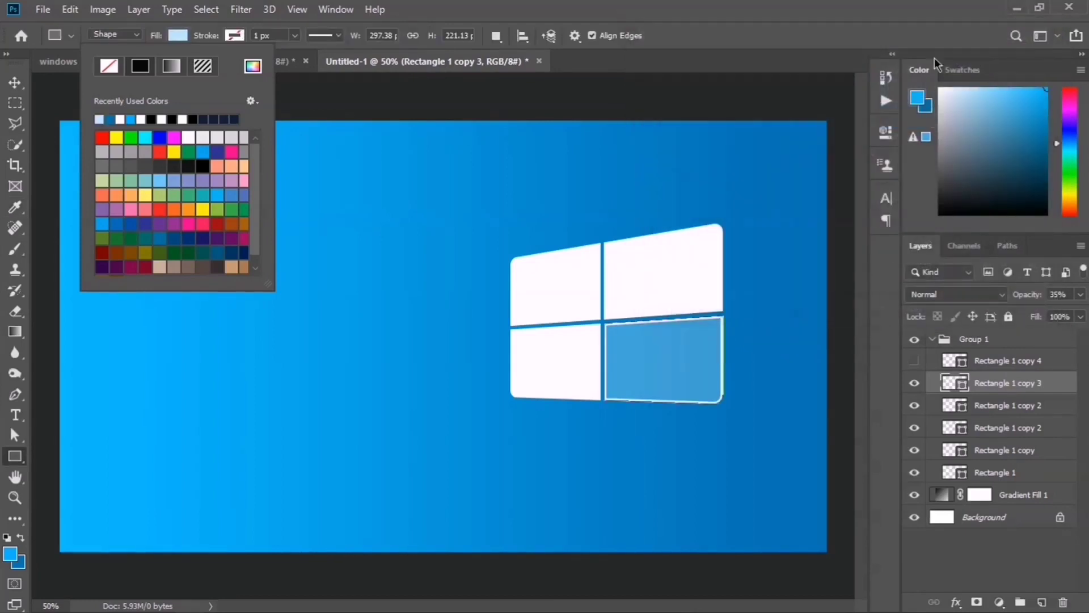
pyautogui.click(986, 367)
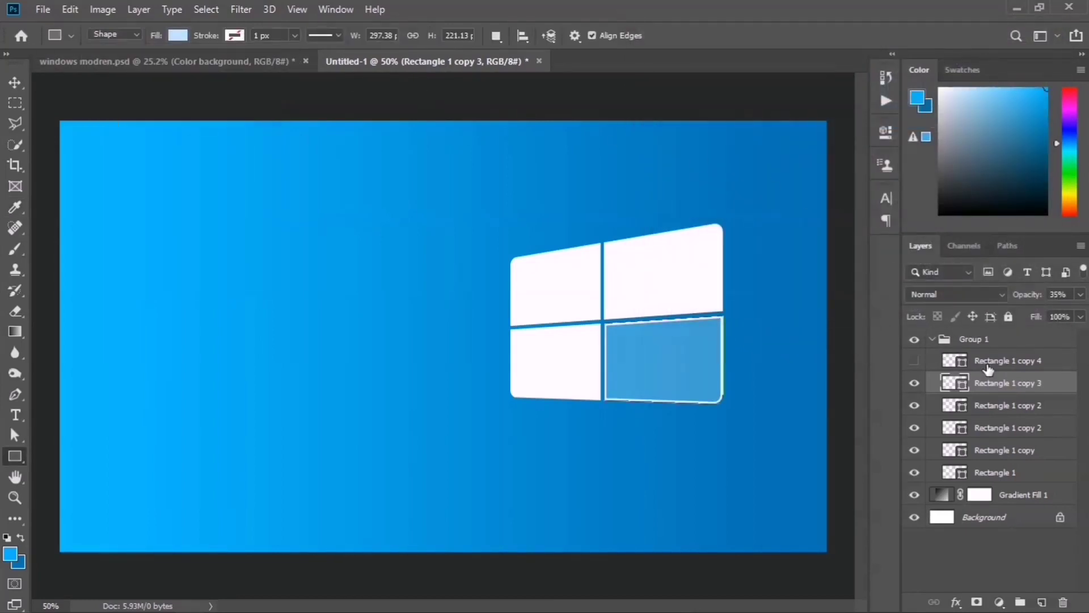
pyautogui.click(972, 364)
# Convert Rectangle 1 copy 4, copy 3 and copy 2 to smart objects, then hide copy 4
pyautogui.click(914, 362)
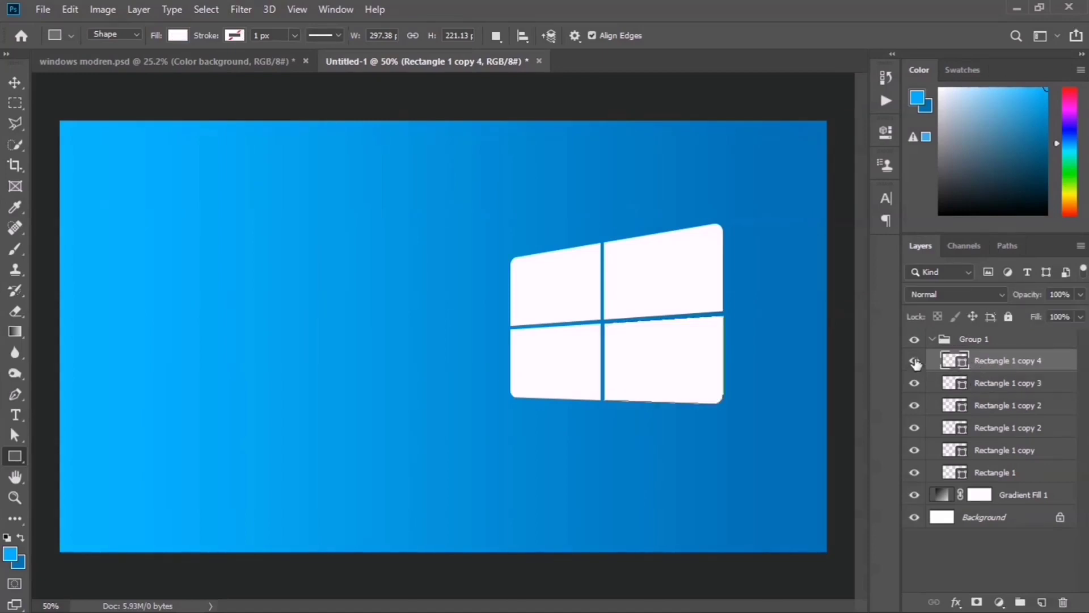
pyautogui.rightClick(990, 364)
pyautogui.click(910, 221)
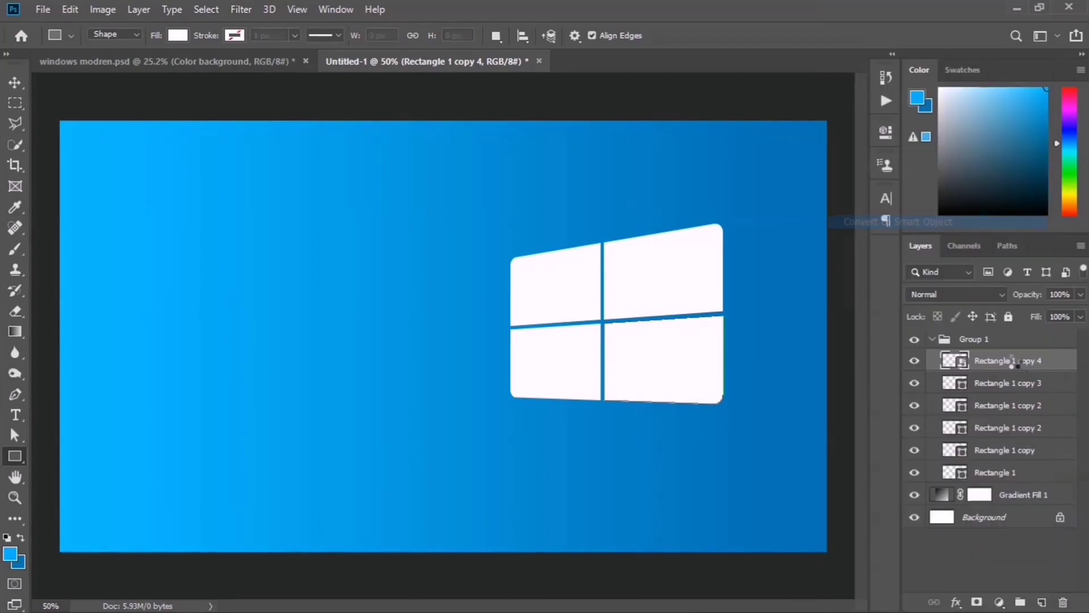
pyautogui.click(976, 381)
pyautogui.rightClick(976, 381)
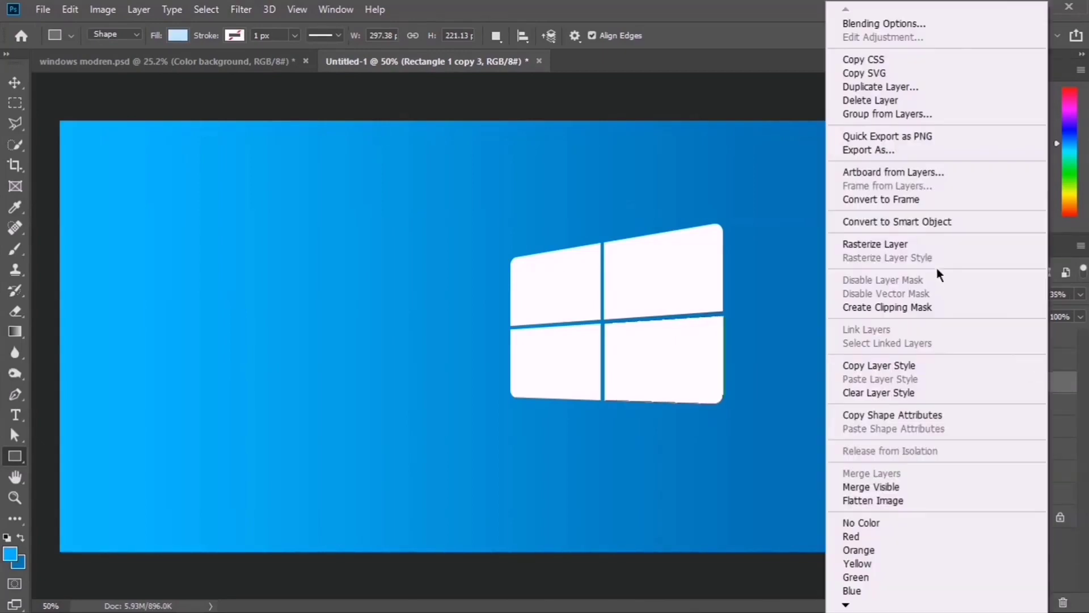
pyautogui.click(927, 223)
pyautogui.click(1037, 407)
pyautogui.rightClick(1037, 406)
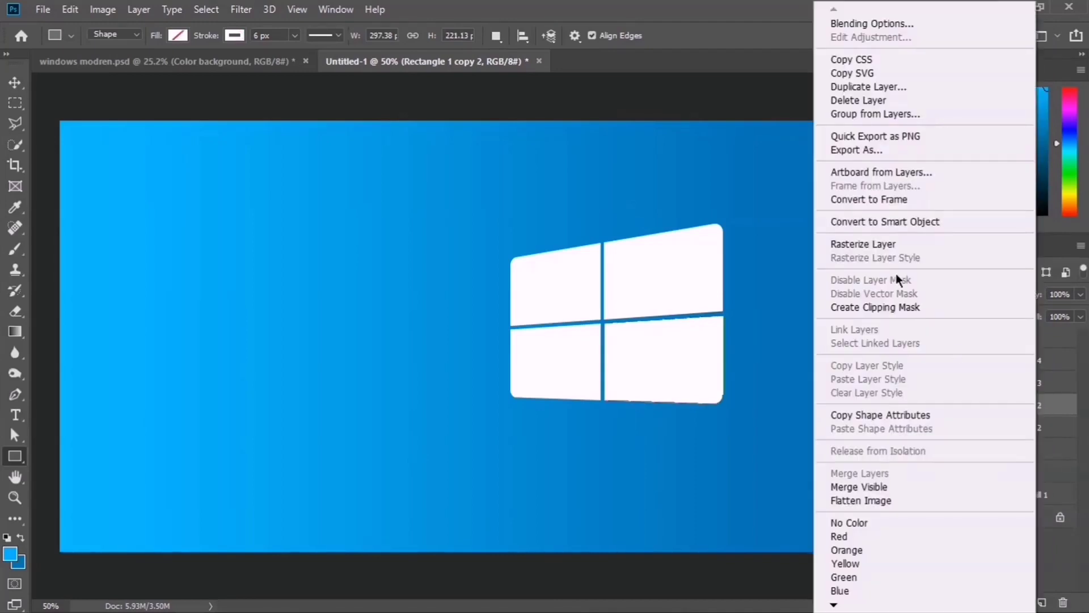
pyautogui.click(887, 221)
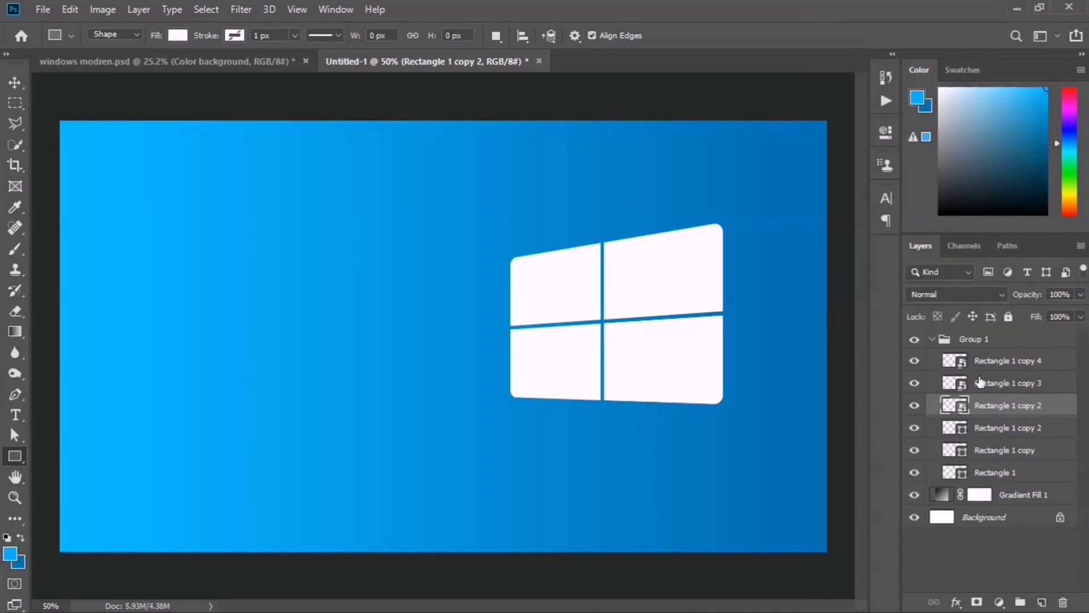
pyautogui.click(997, 385)
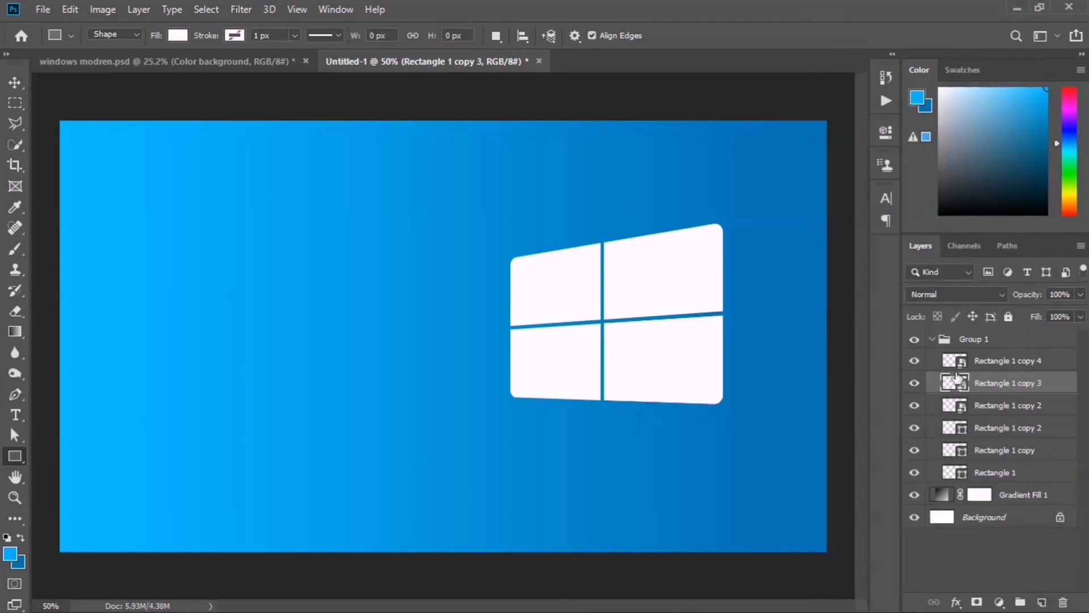
pyautogui.click(914, 361)
# Warp Rectangle 1 copy 3, pulling its bottom-right corner and right edge inward like a page curl
pyautogui.scroll(1, 736, 385)
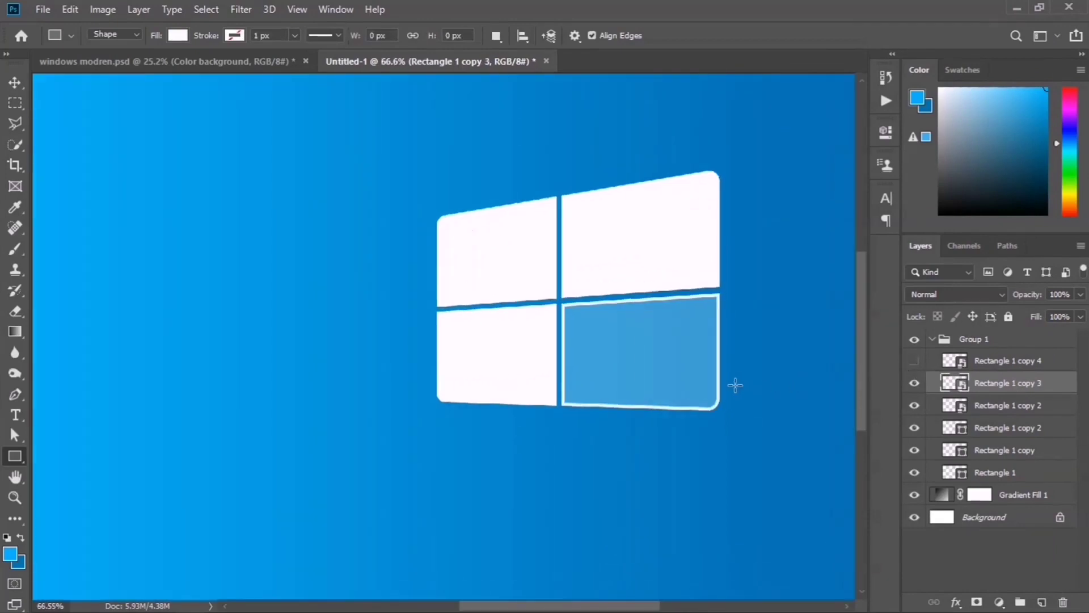
pyautogui.press('v')
pyautogui.hotkey('ctrl', 't')
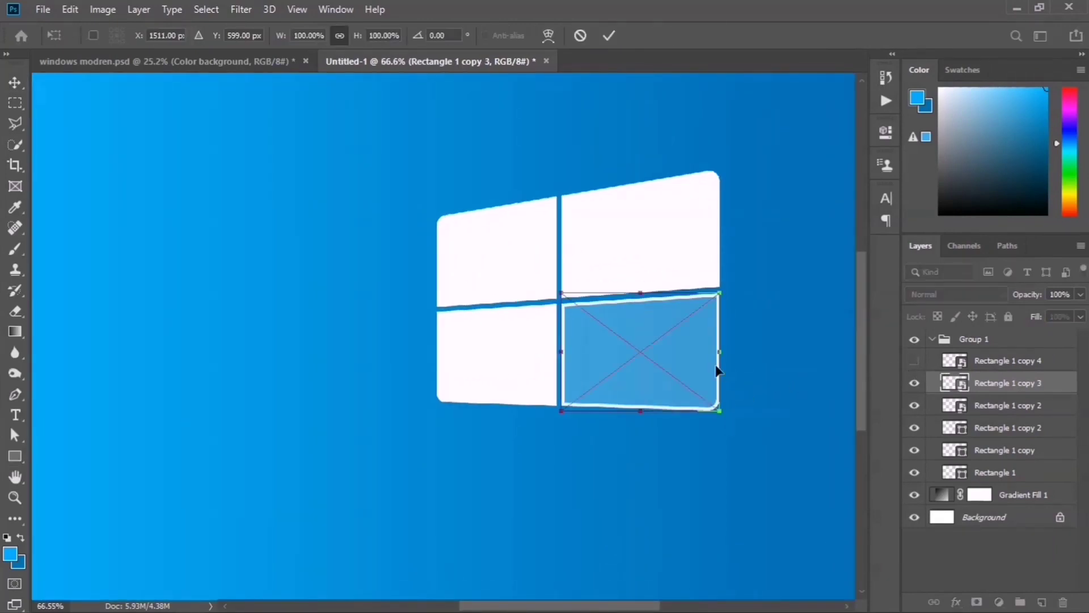
pyautogui.rightClick(649, 346)
pyautogui.click(677, 457)
pyautogui.scroll(1, 675, 420)
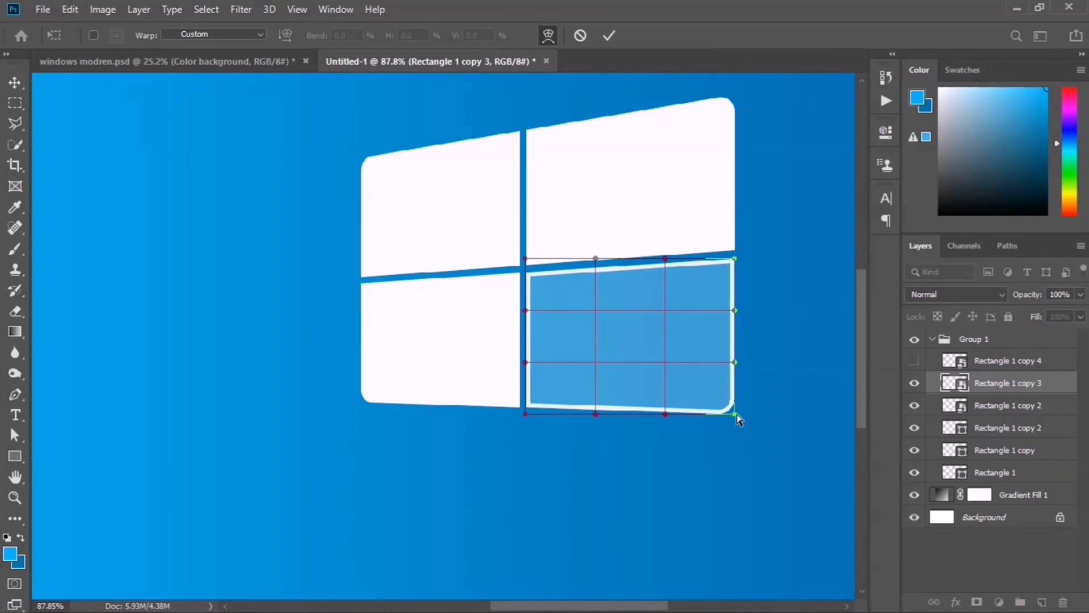
pyautogui.moveTo(735, 417); pyautogui.dragTo(713, 423)
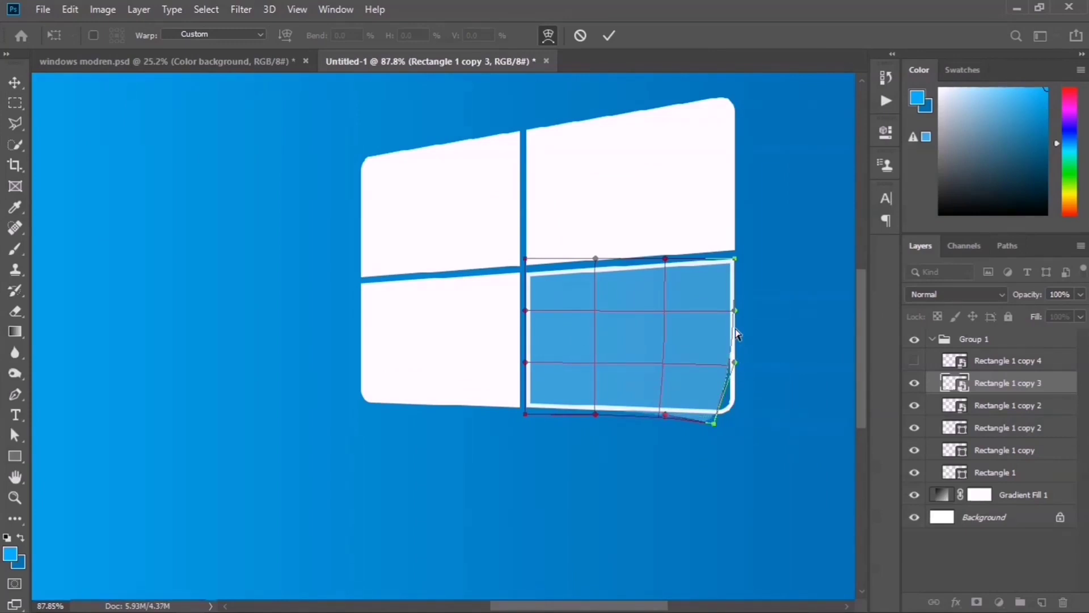
pyautogui.moveTo(735, 311); pyautogui.dragTo(725, 311)
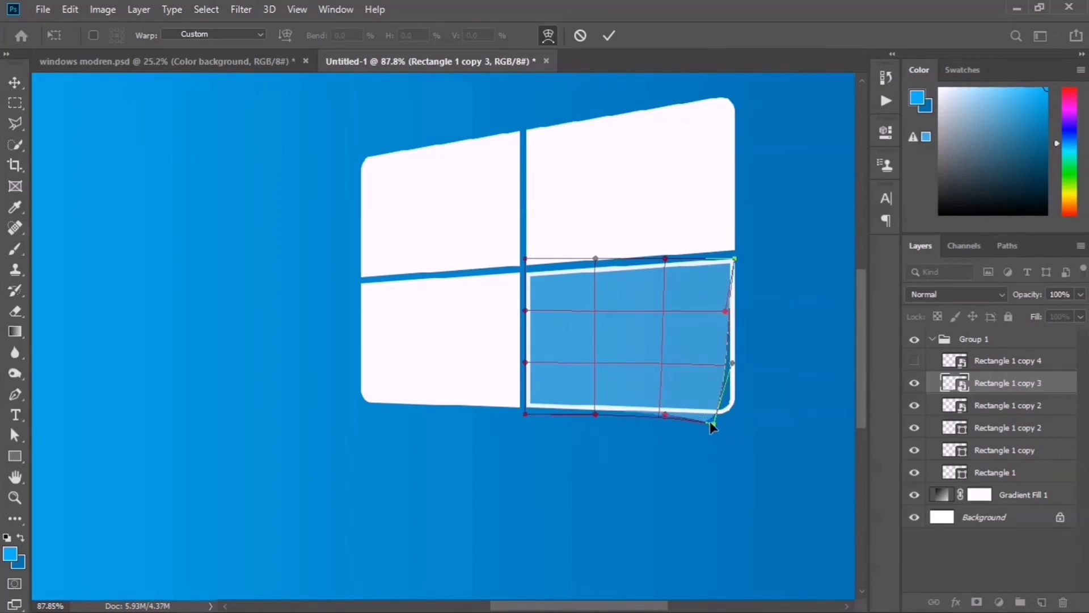
pyautogui.moveTo(710, 421); pyautogui.dragTo(675, 427)
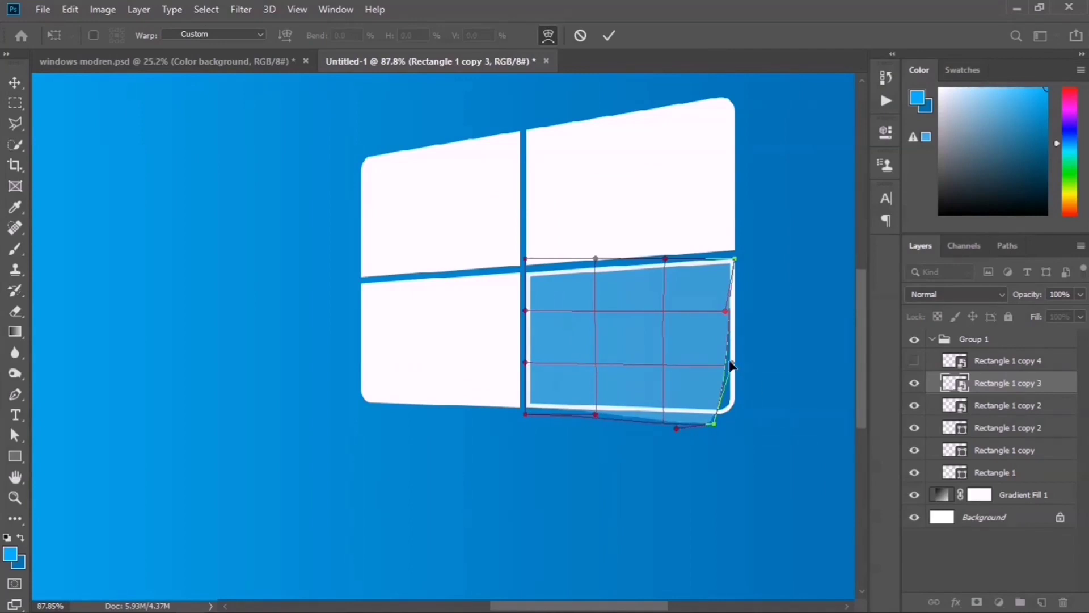
pyautogui.moveTo(732, 363); pyautogui.dragTo(725, 363)
# Commit the light-blue pane's warp, then select and show the white Rectangle 1 copy 4 layer
pyautogui.click(610, 35)
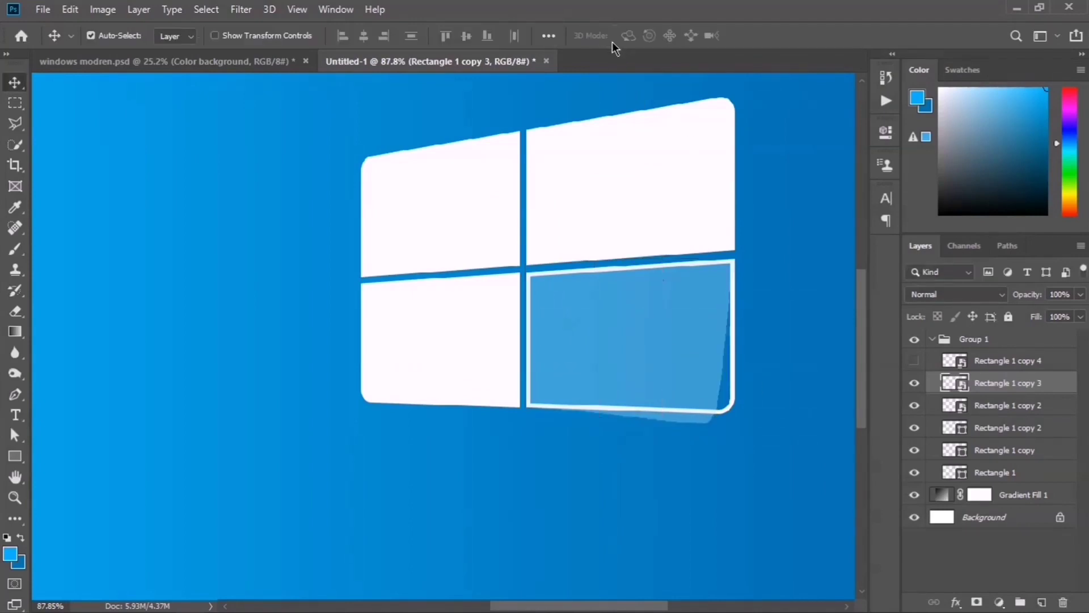
pyautogui.click(974, 362)
pyautogui.click(914, 361)
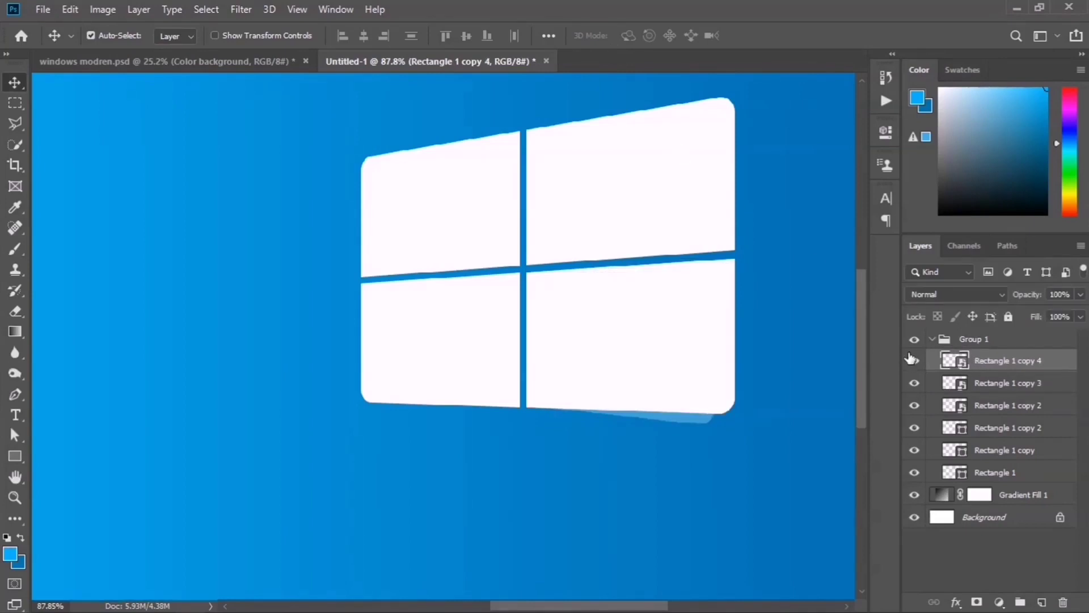
# Warp the white pane's bottom-right corner and right edge into a committed page curl
pyautogui.hotkey('ctrl', 't')
pyautogui.rightClick(684, 322)
pyautogui.click(714, 435)
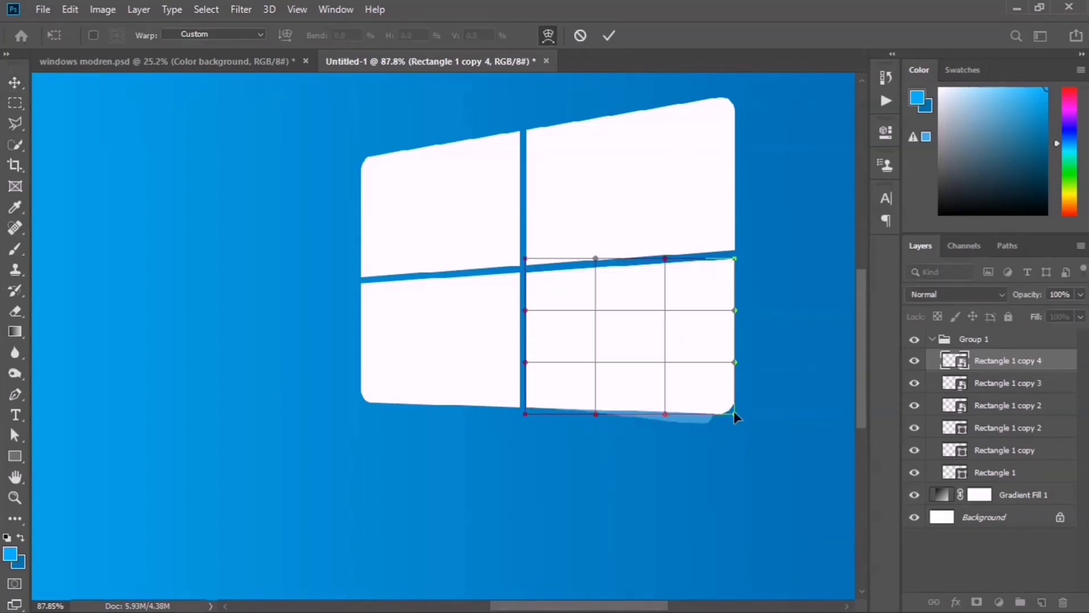
pyautogui.moveTo(734, 414); pyautogui.dragTo(693, 420)
pyautogui.moveTo(732, 328); pyautogui.dragTo(716, 322)
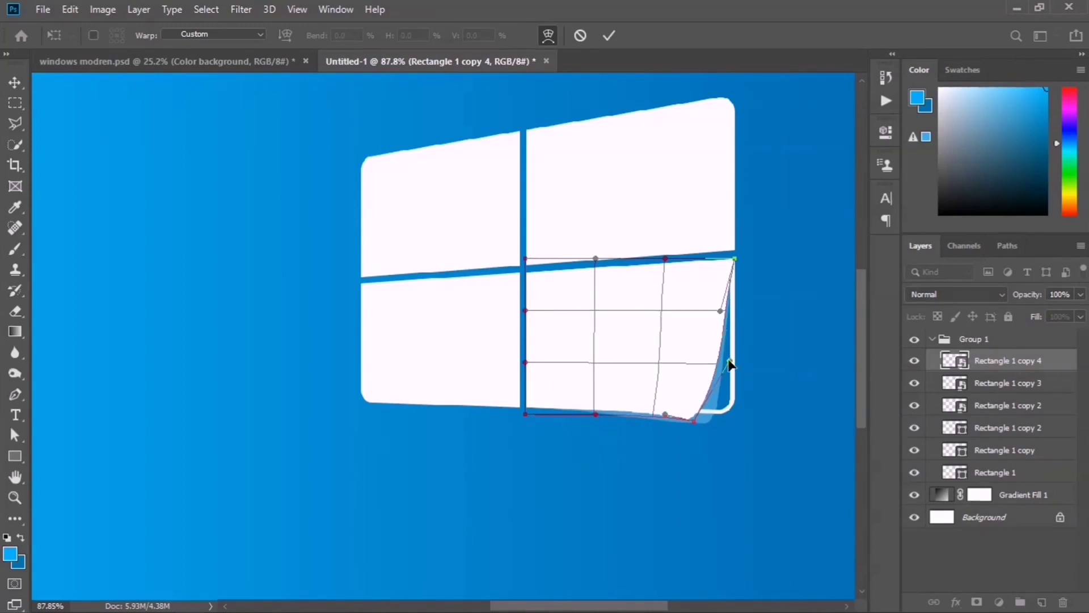
pyautogui.moveTo(731, 364); pyautogui.dragTo(727, 360)
pyautogui.moveTo(665, 414); pyautogui.dragTo(659, 419)
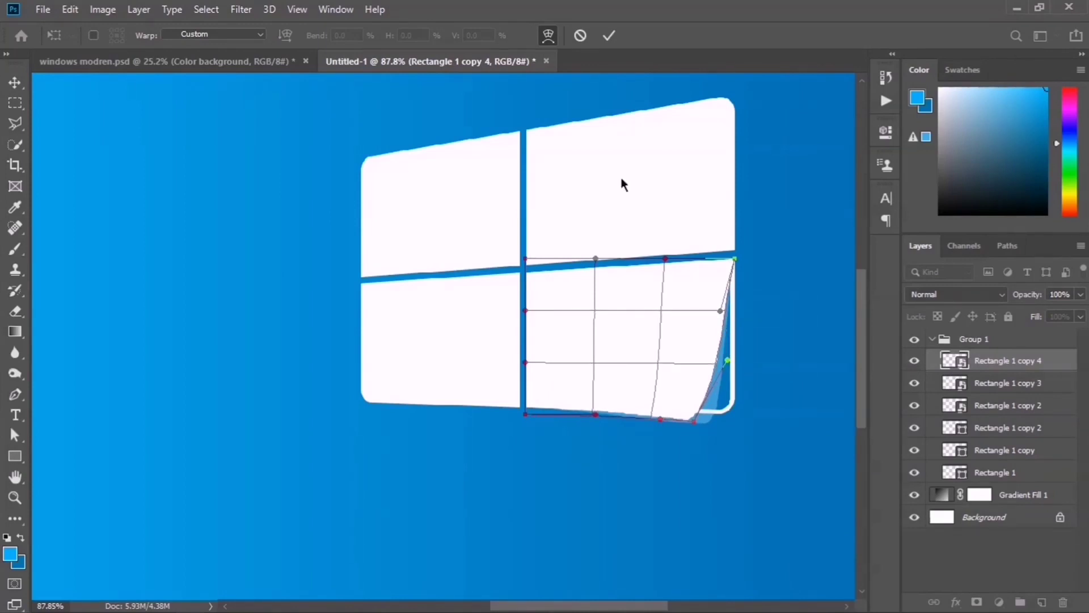
pyautogui.click(610, 36)
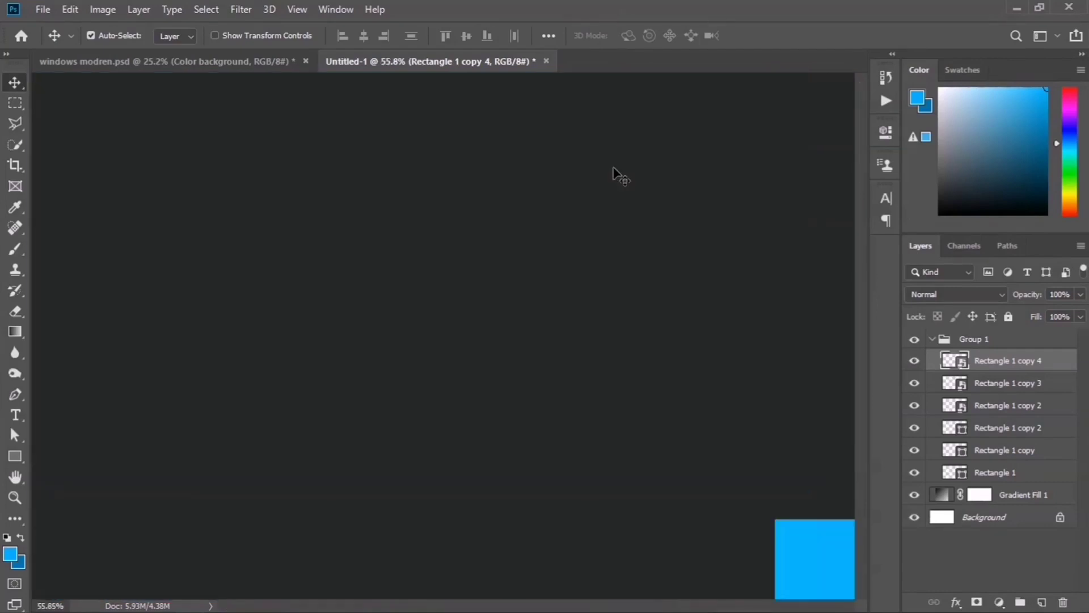
pyautogui.hotkey('ctrl', '-')
pyautogui.hotkey('ctrl', '-')
pyautogui.hotkey('ctrl', '-')
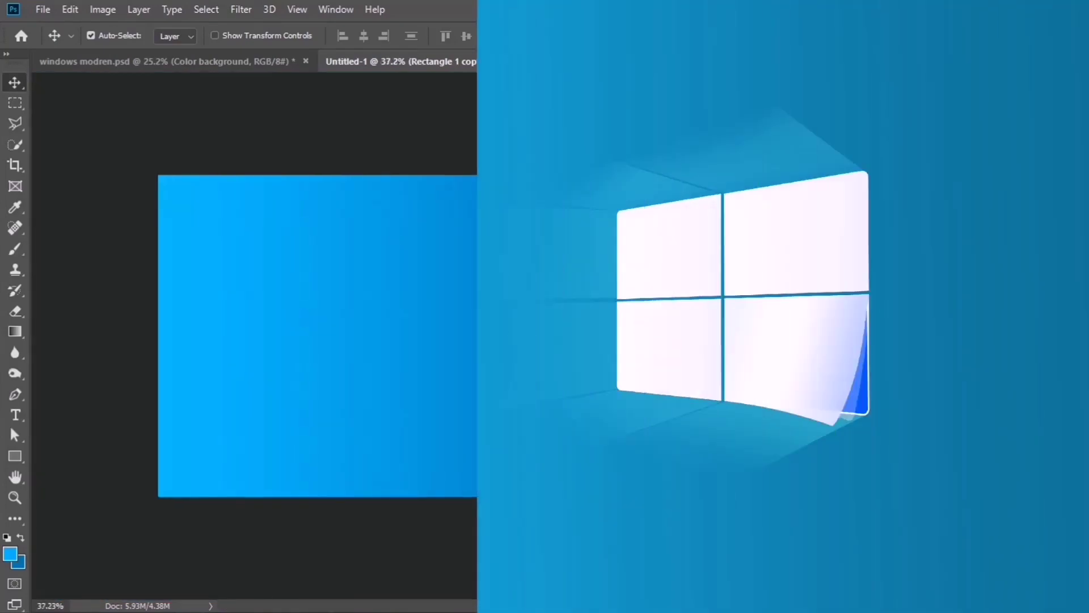